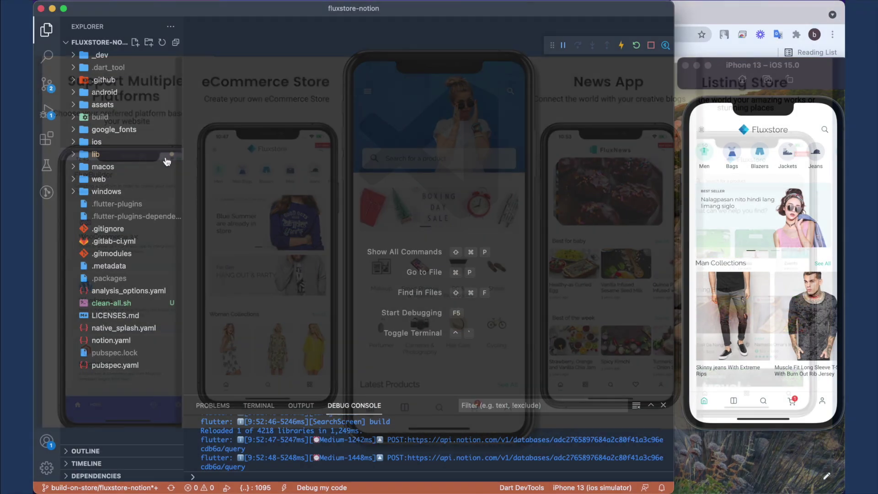
Expand the lib folder of the fluxstore-notion project in the Explorer.
click(162, 155)
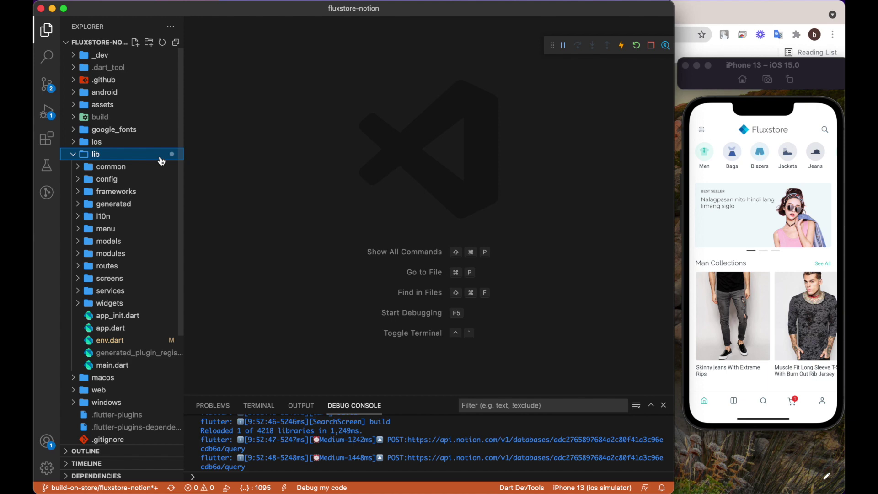
Open lib/env.dart and highlight the Notion serverConfig token and database-ID block (lines 10–19).
click(161, 161)
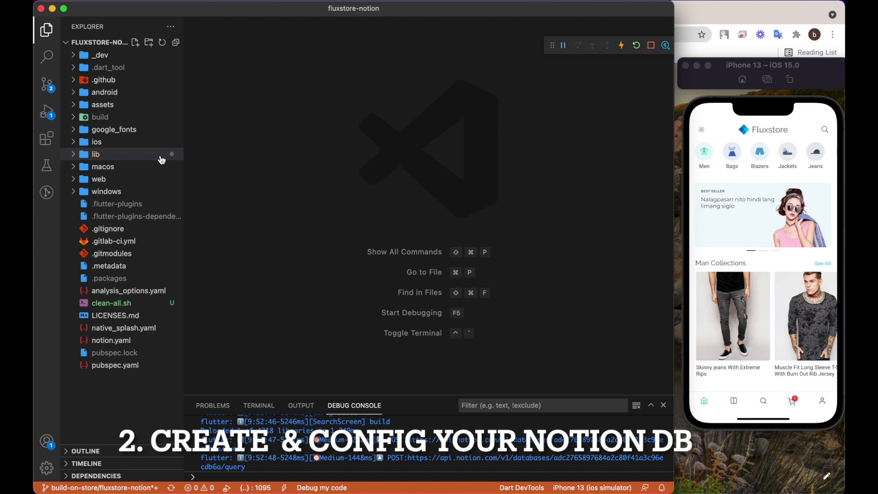
click(161, 157)
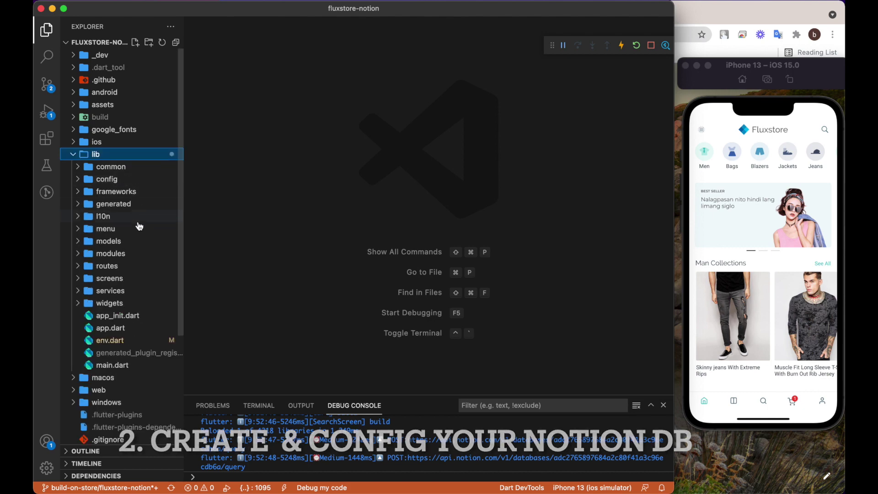
click(158, 342)
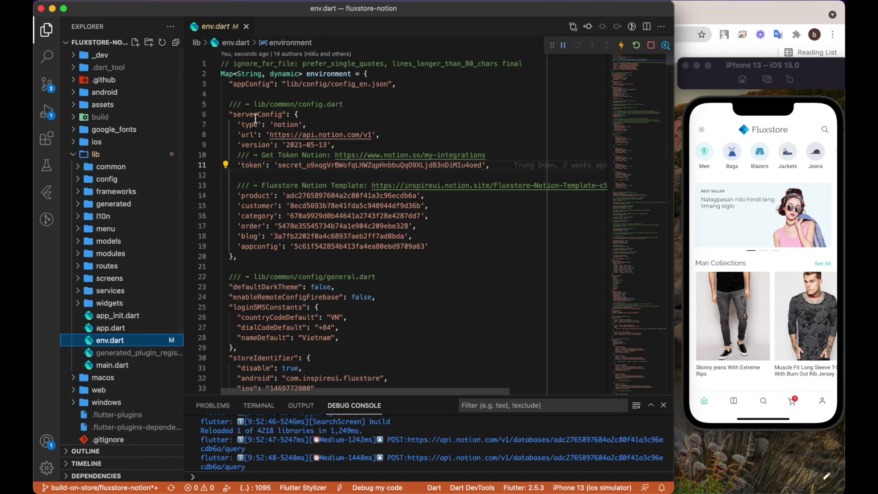
drag(233, 155, 465, 245)
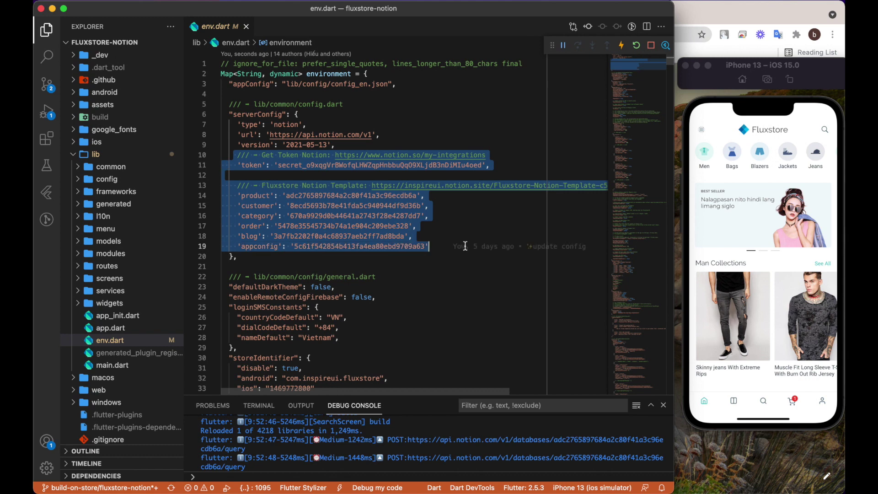
click(458, 257)
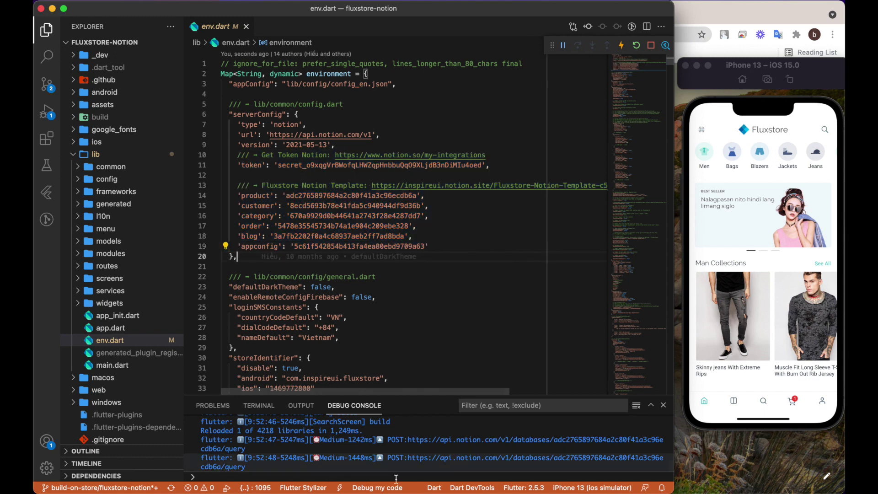
Open notion.so in the browser and log in with a Google account.
click(450, 479)
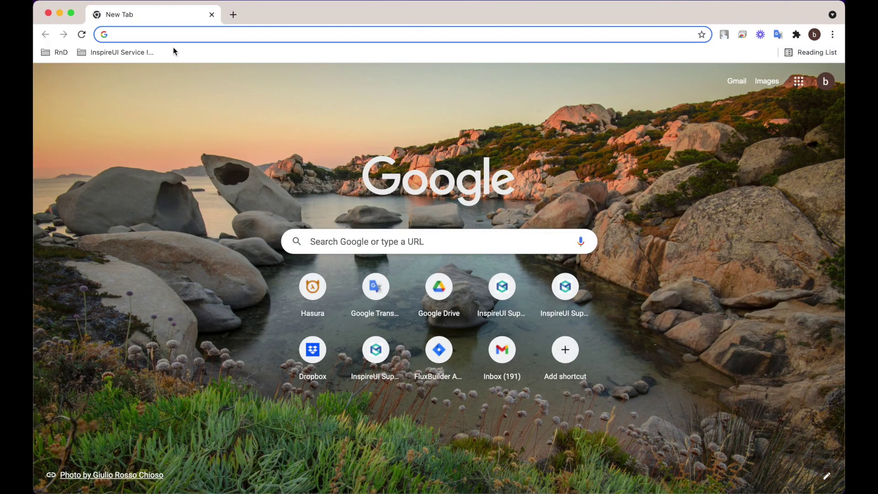
text(no)
key(Return)
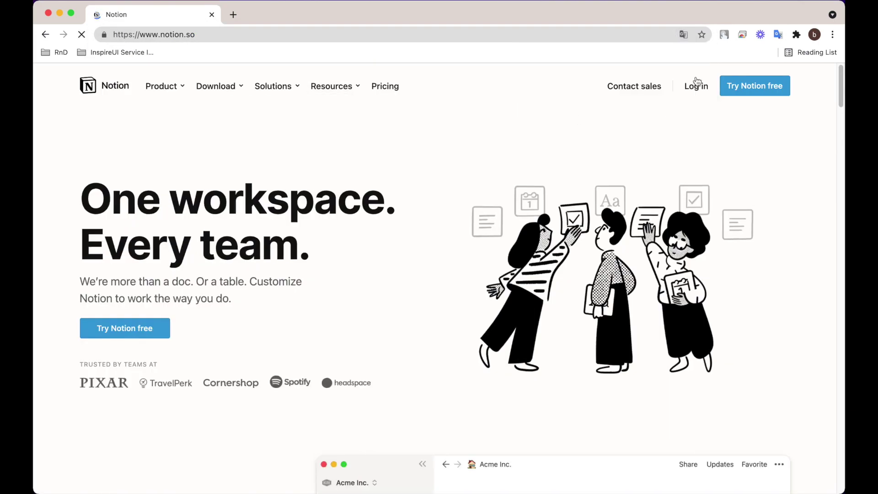
click(696, 91)
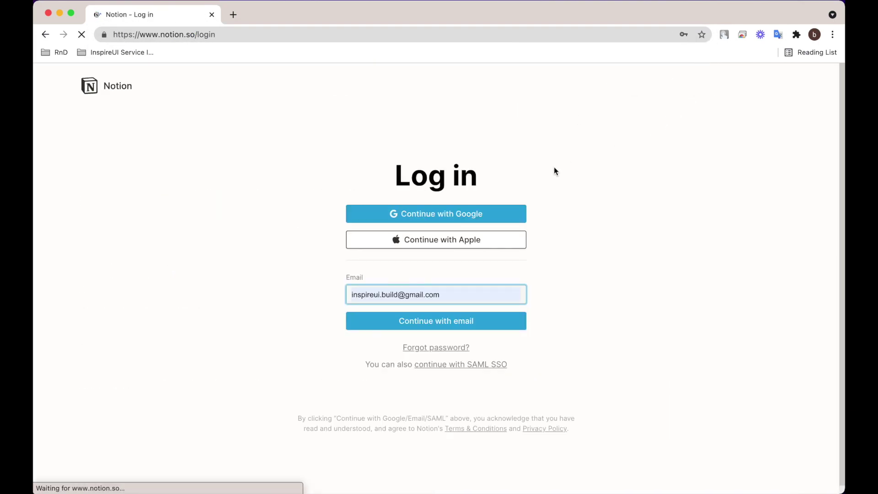
click(462, 215)
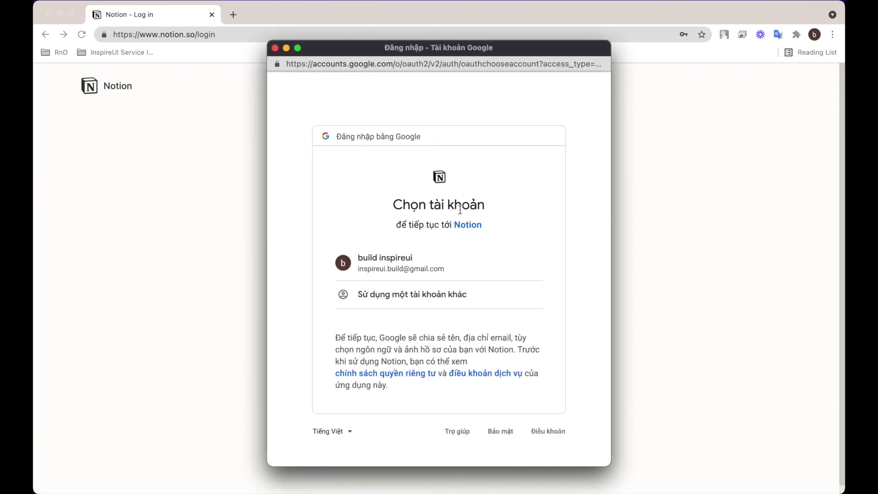
click(413, 265)
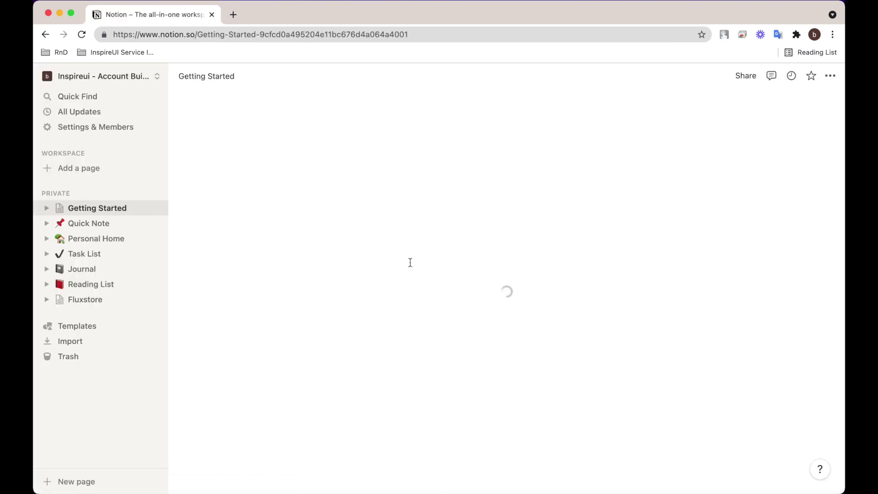
Copy the my-integrations URL from line 10 of env.dart.
key(super+Tab)
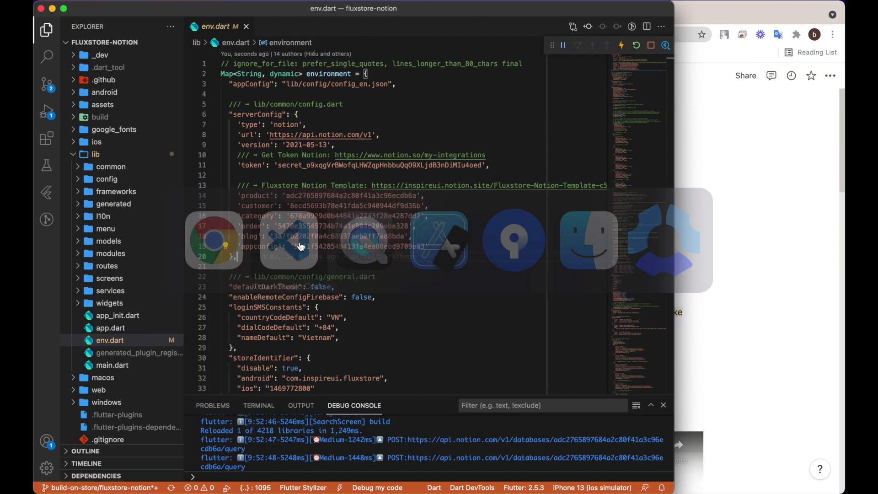
double_click(346, 156)
shift+click(492, 156)
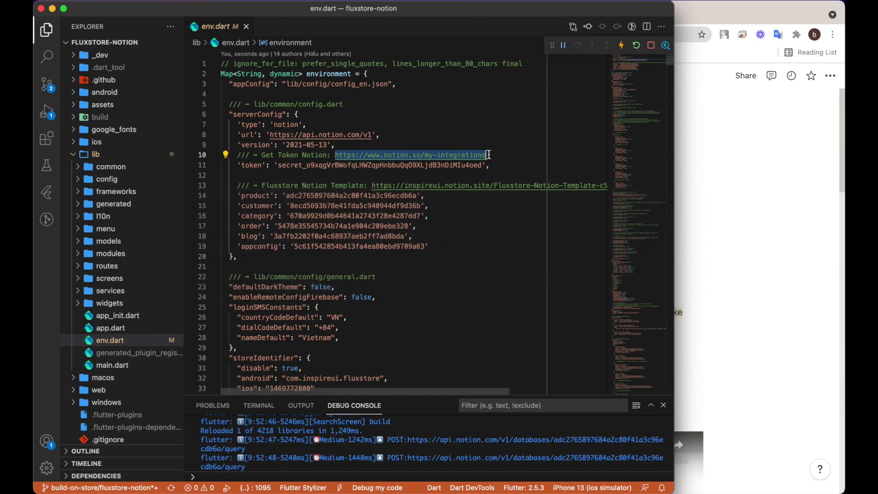
right_click(408, 157)
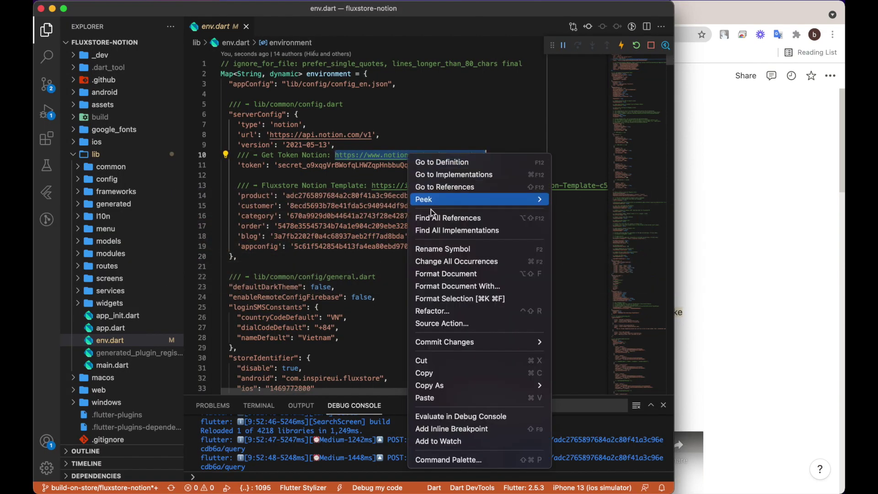
click(439, 372)
key(super+Tab)
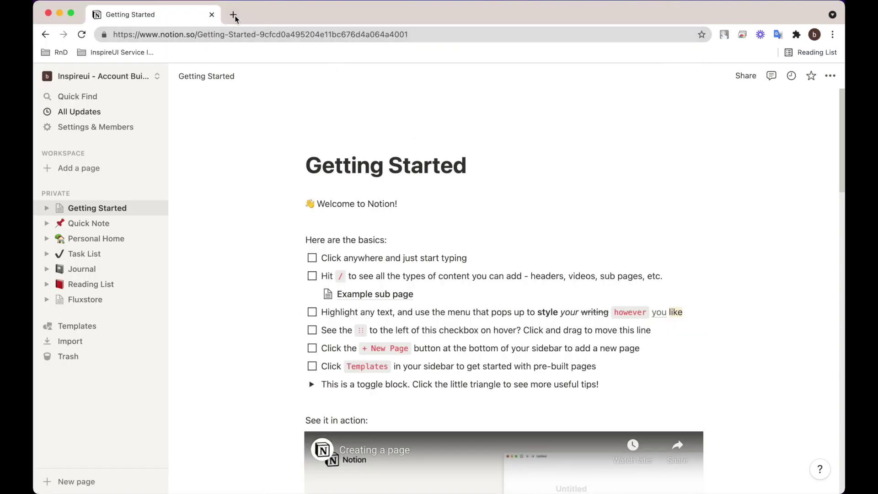
Load the my-integrations page in a new tab and create the FluxStore Notion API integration.
click(233, 15)
key(super+v)
key(Return)
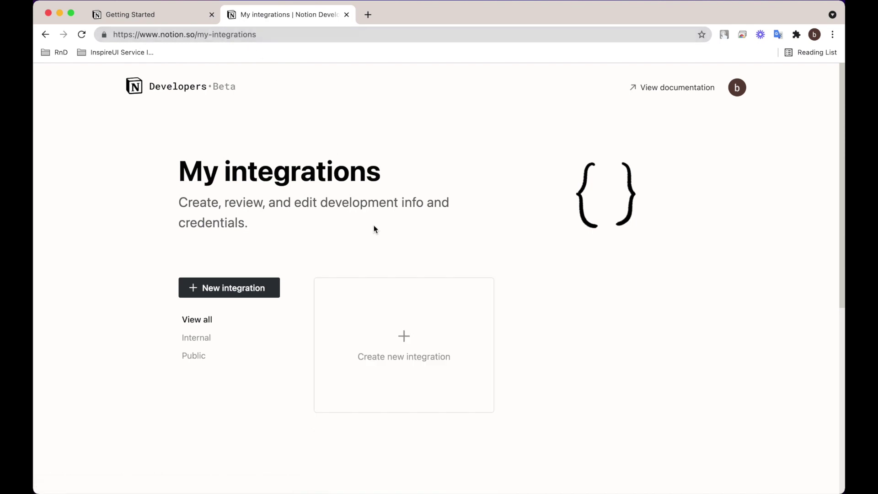
click(409, 342)
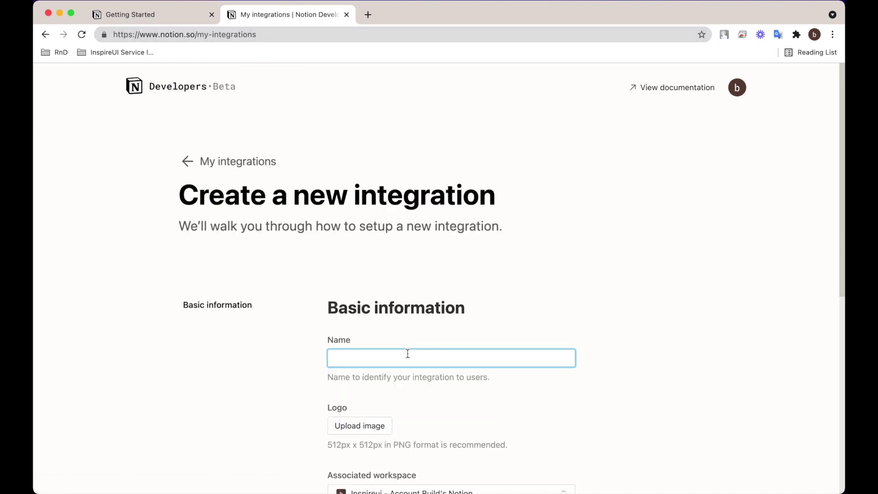
text(FluxStore Notion API)
scroll(439, 358, down, 10)
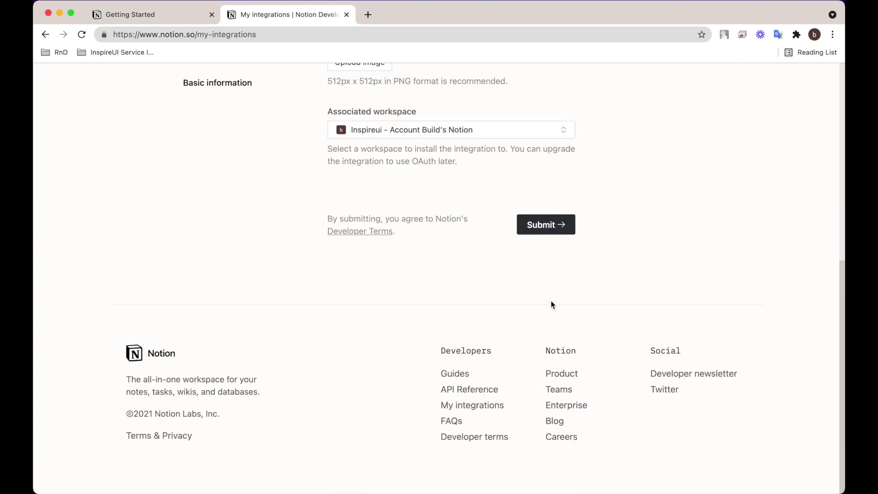
click(541, 230)
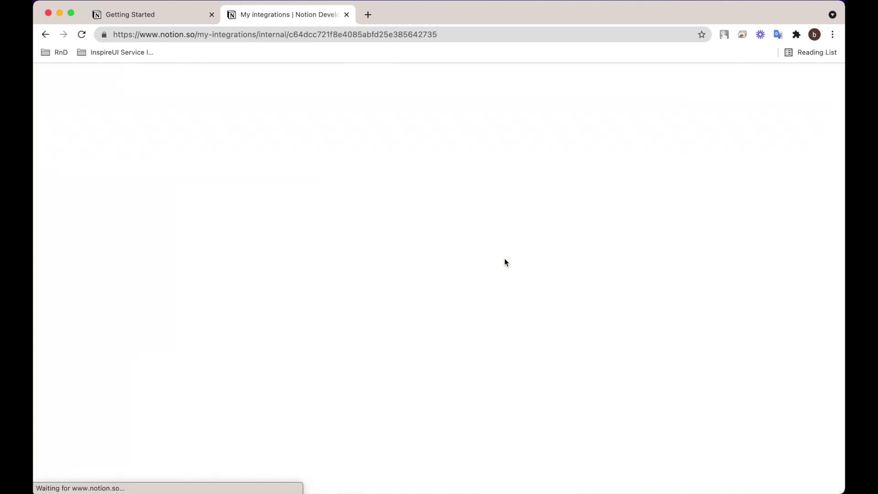
Reveal and copy the new integration's internal token.
scroll(500, 279, down, 1)
click(556, 351)
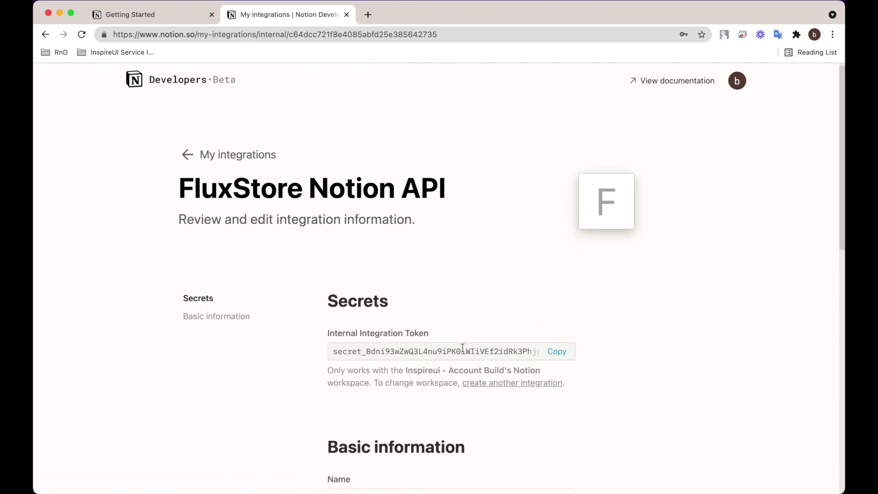
click(555, 352)
key(super+Tab)
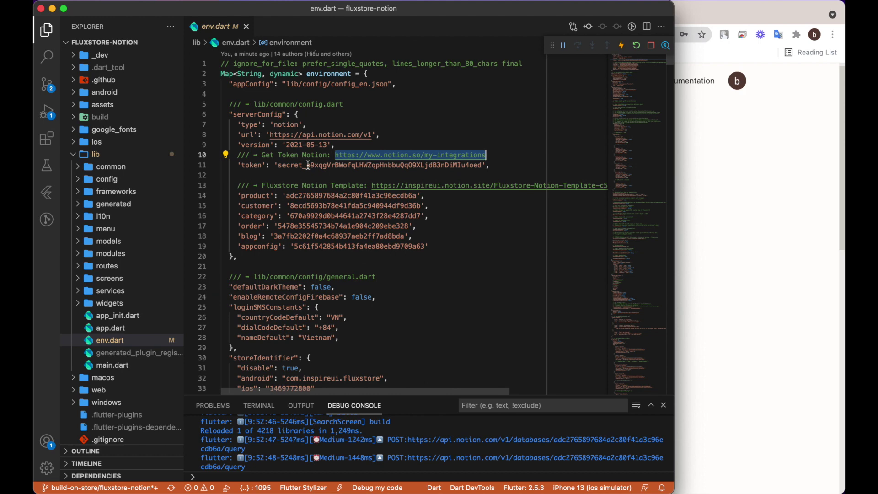
Replace the old token on line 11 of env.dart with the new integration token and save.
double_click(308, 165)
key(BackSpace)
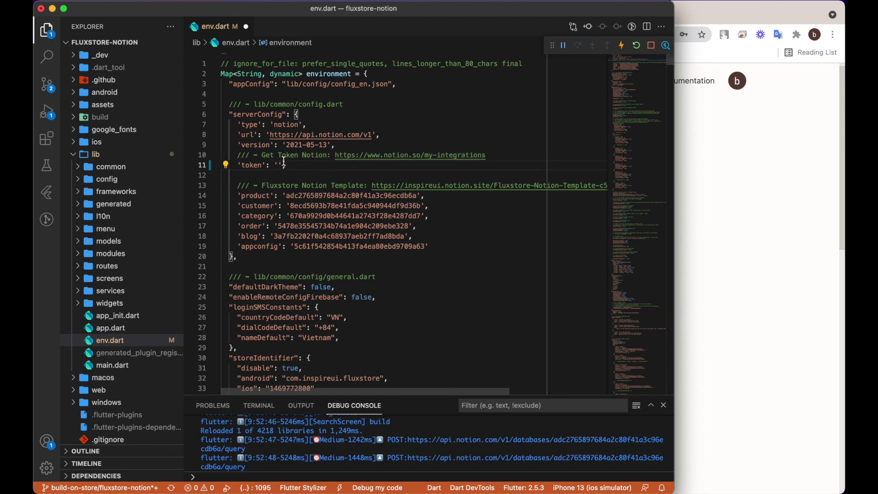
right_click(284, 163)
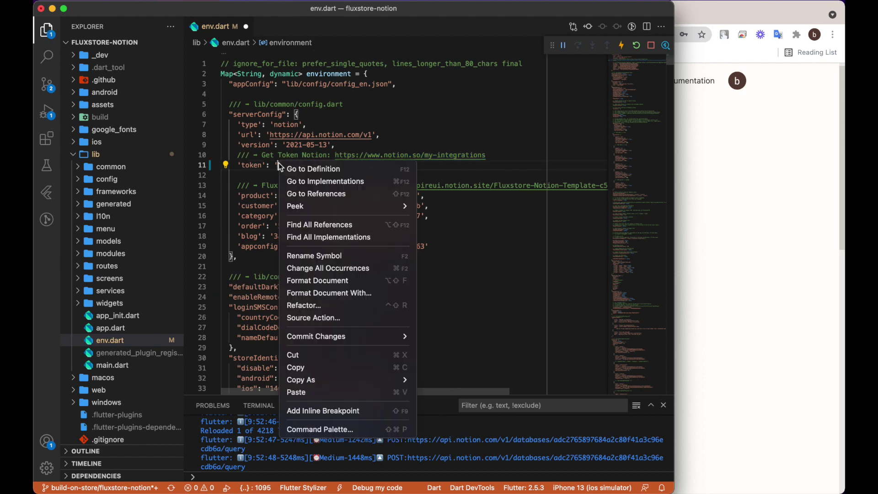
click(312, 391)
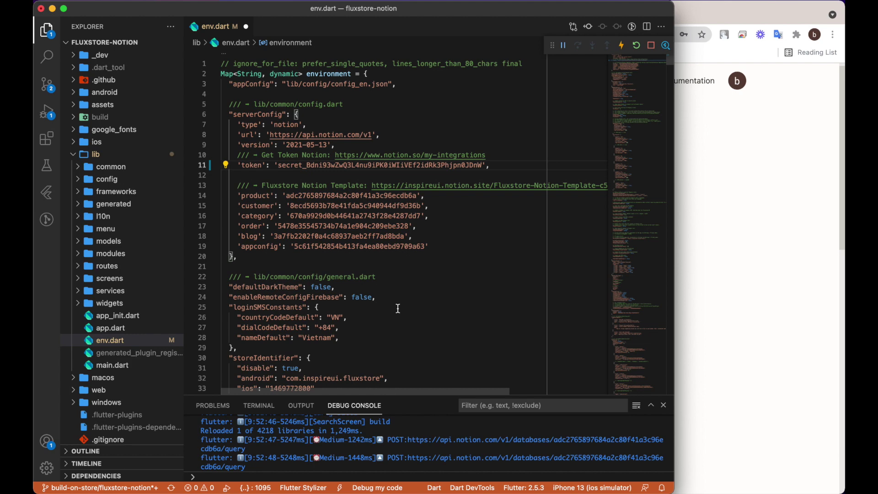
key(super+s)
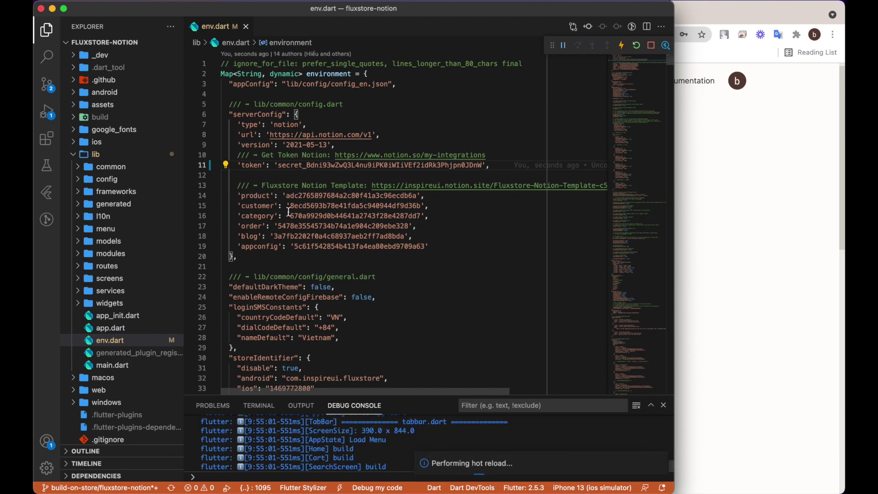
Copy the Fluxstore Notion Template URL from the line 13 comment in env.dart.
drag(234, 195, 447, 246)
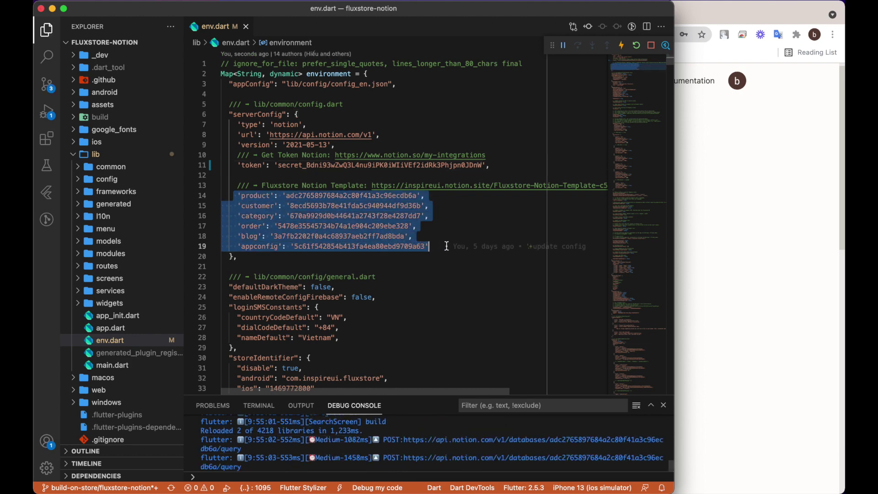
click(447, 246)
double_click(382, 185)
scroll(457, 185, right, 5)
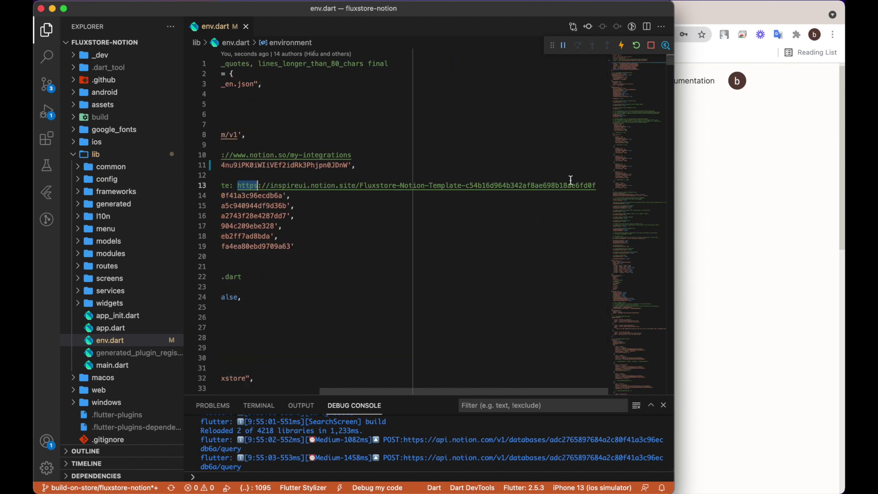
shift+click(592, 183)
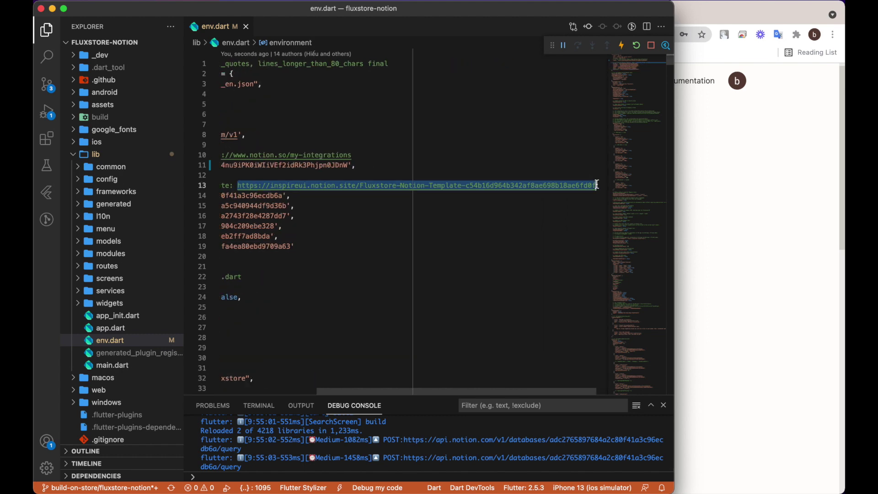
right_click(504, 185)
click(526, 394)
scroll(393, 314, left, 5)
click(394, 314)
key(super+Tab)
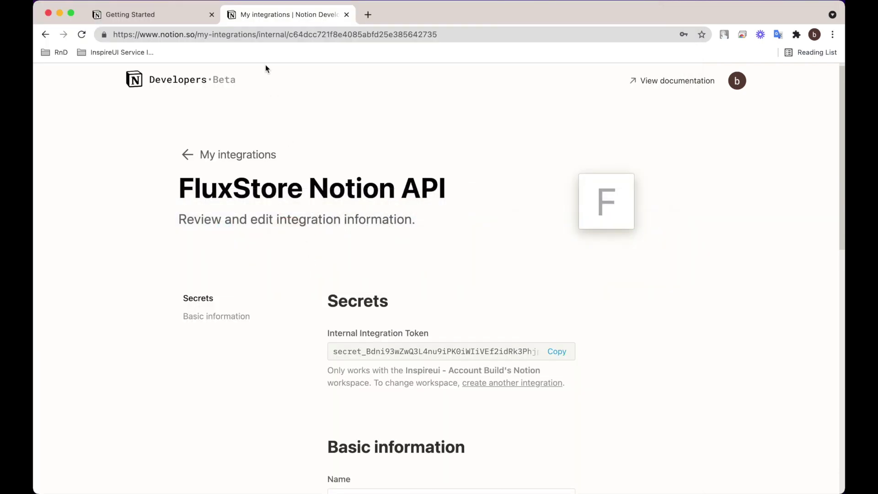
Open the Fluxstore Notion Template URL in a new tab and duplicate it into your workspace.
click(368, 14)
key(super+v)
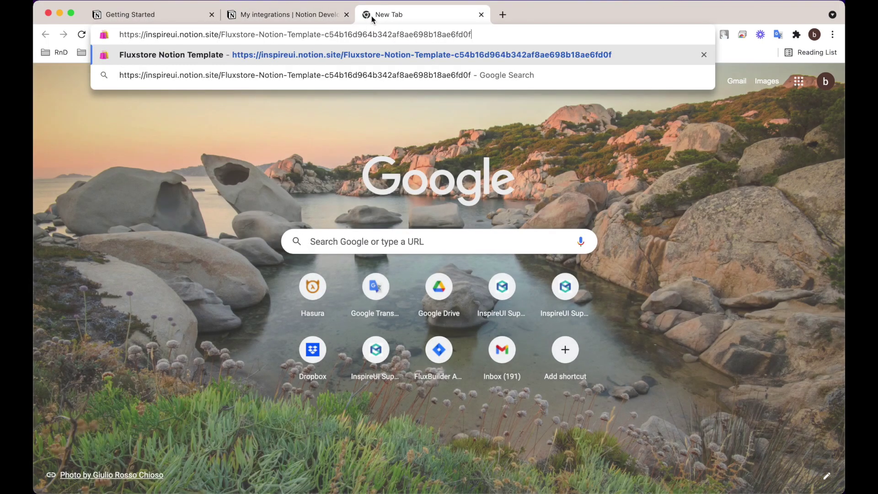
key(Return)
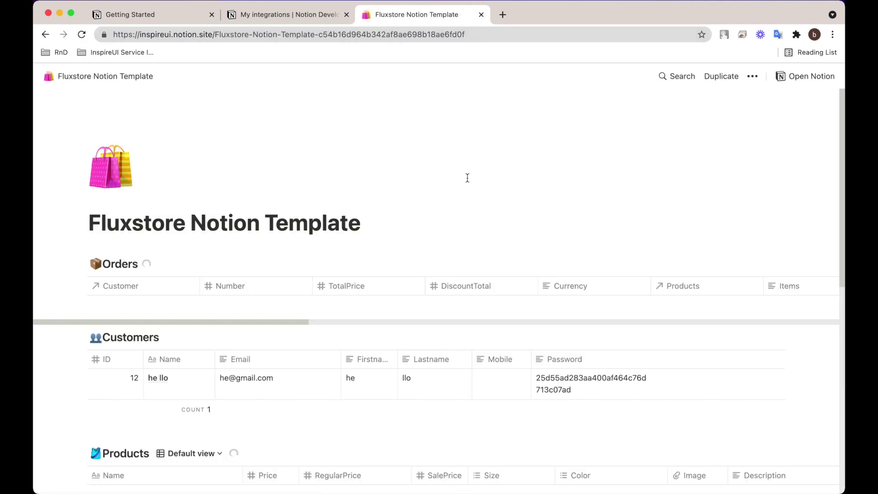
click(722, 77)
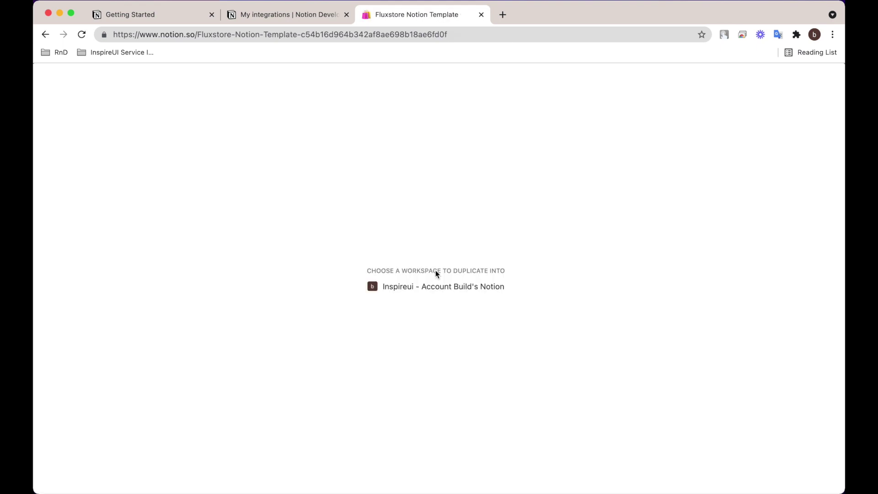
click(439, 287)
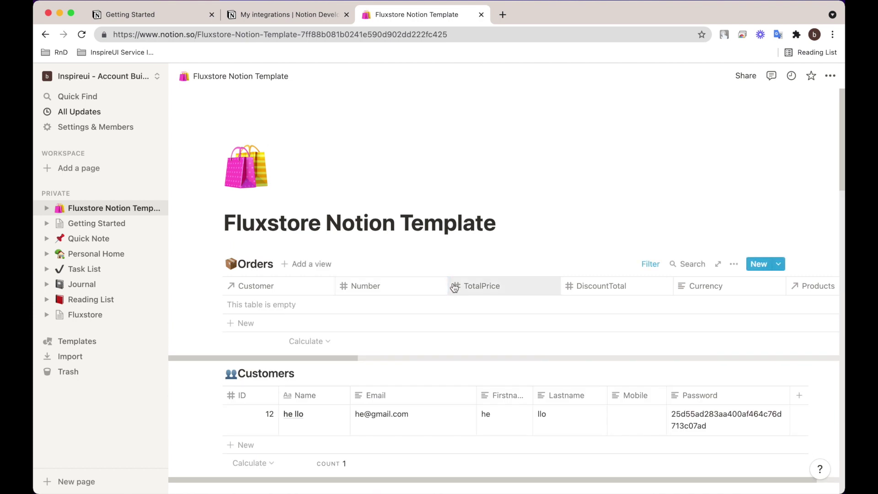
Invite the FluxStore Notion API integration to the duplicated template with Can edit access.
scroll(382, 314, down, 6)
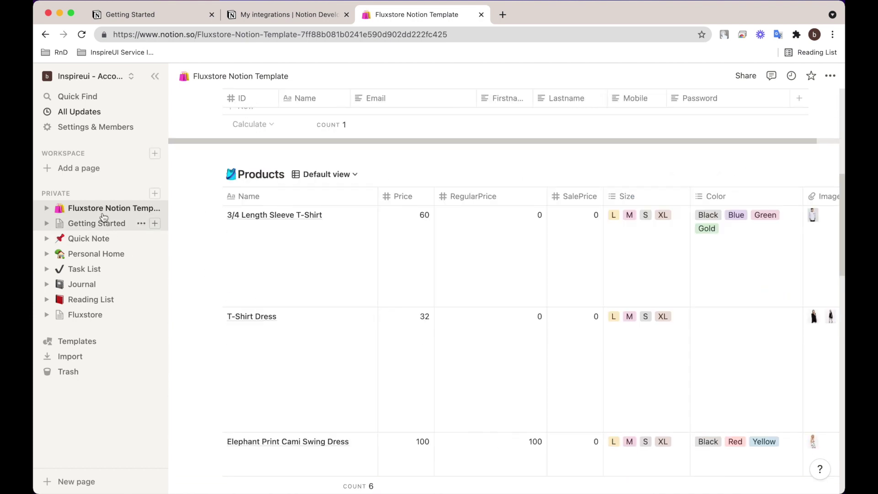
click(46, 208)
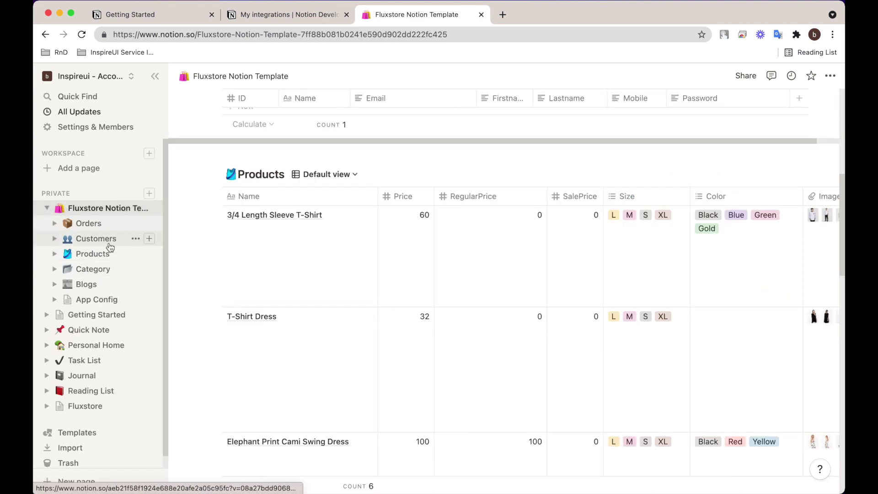
scroll(303, 309, up, 7)
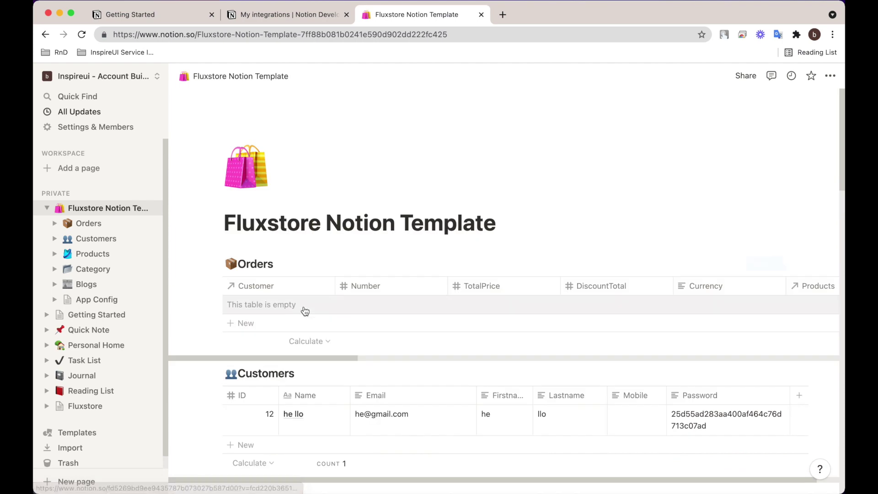
click(745, 76)
click(808, 132)
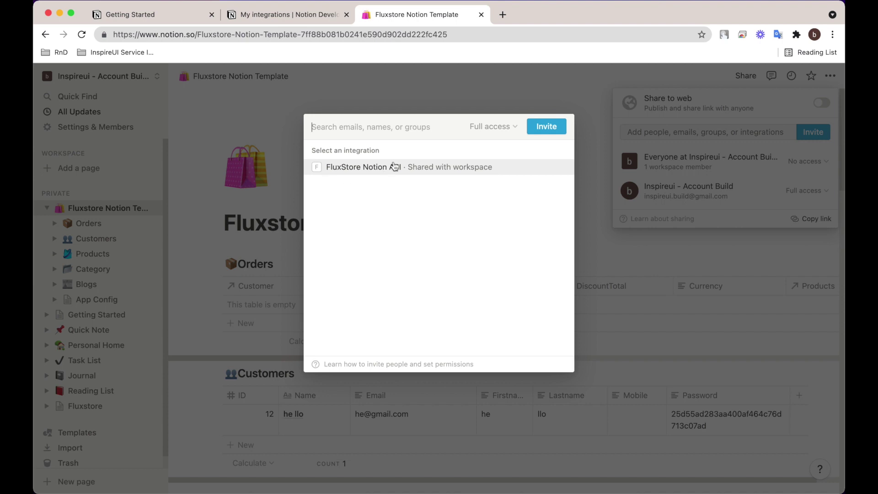
click(305, 14)
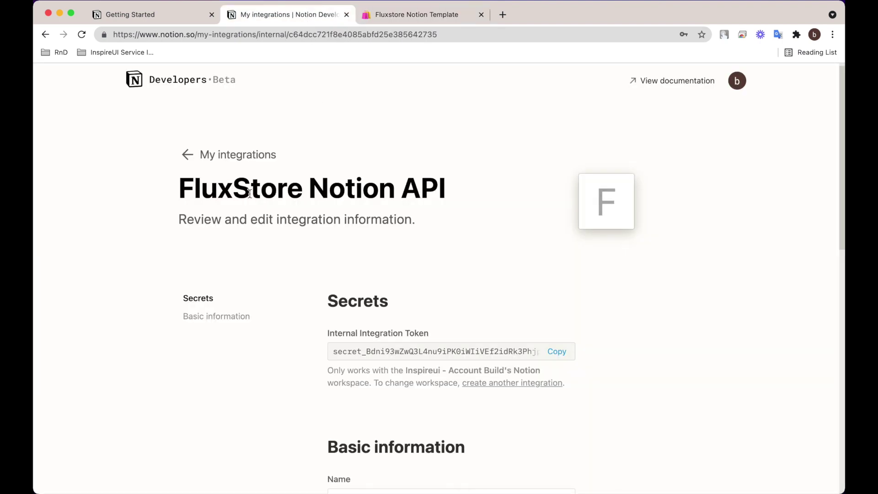
drag(188, 190, 447, 190)
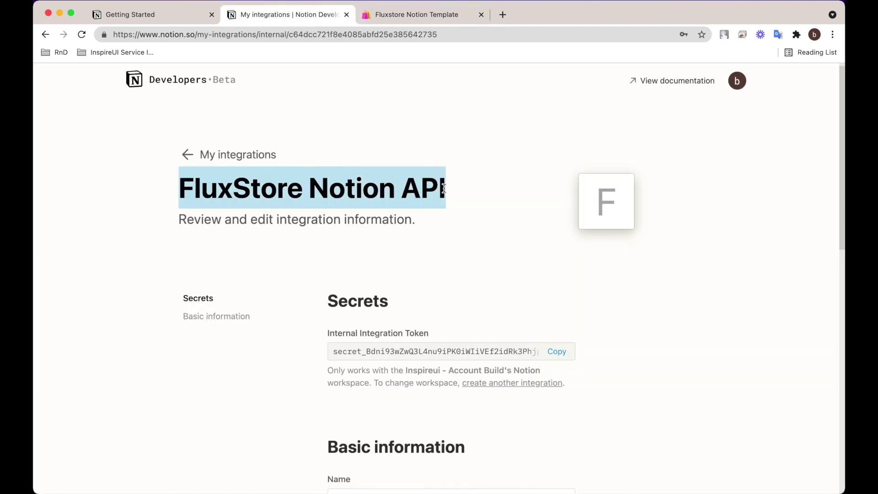
click(395, 14)
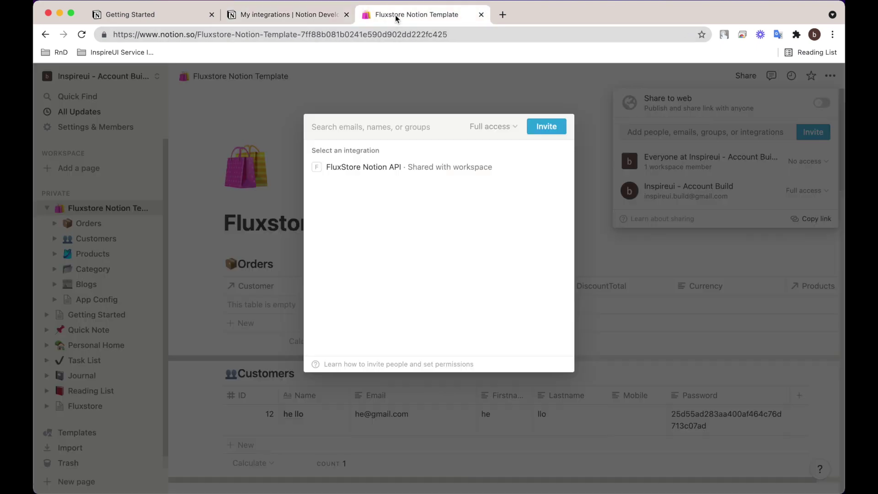
click(358, 167)
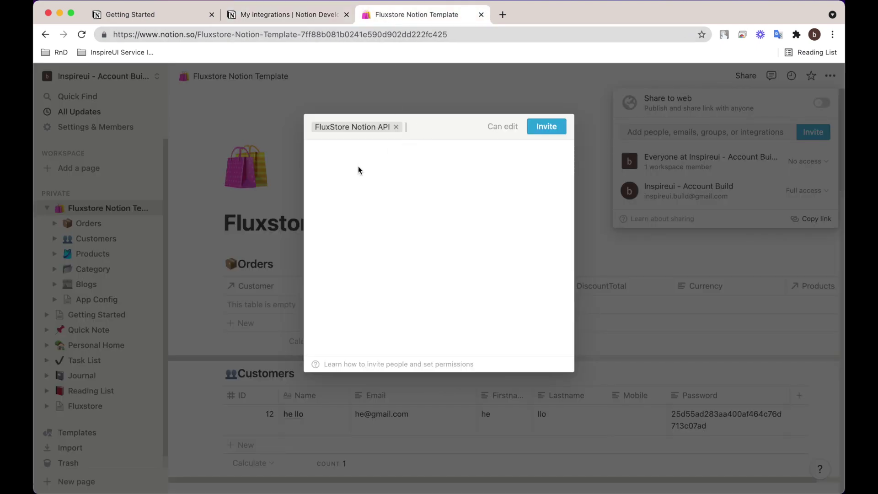
click(545, 129)
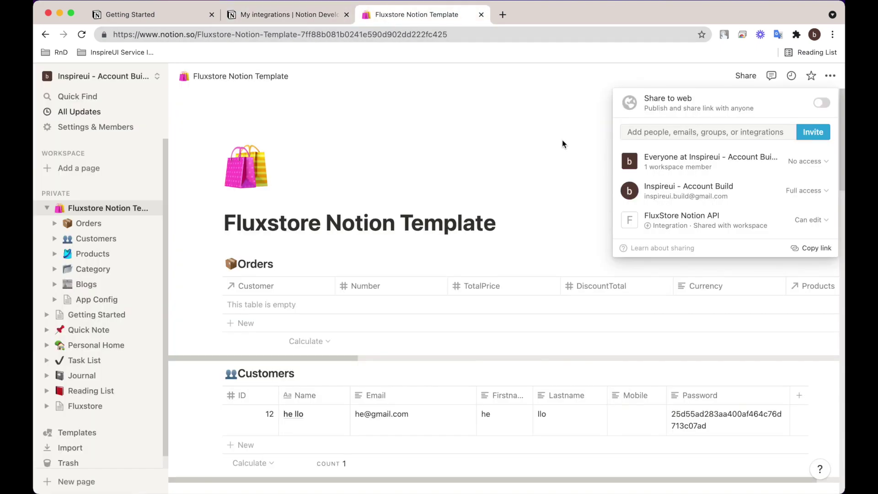
click(531, 185)
key(super+Tab)
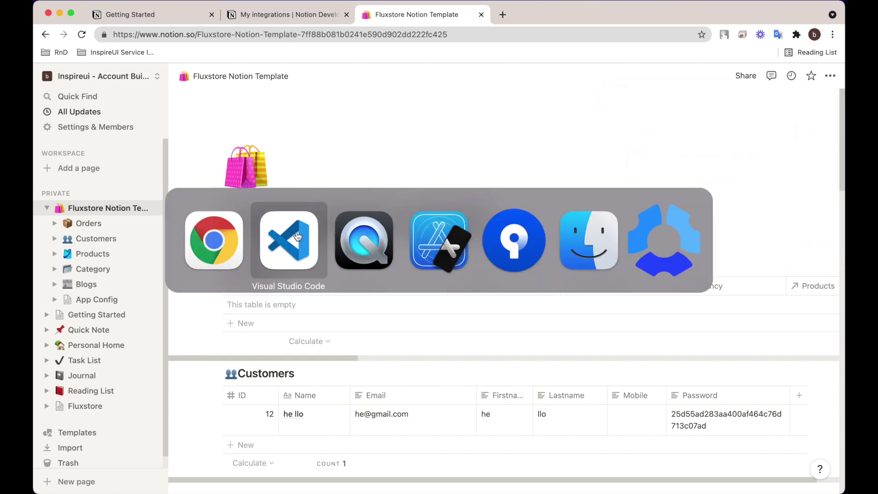
Replace the order ID on line 17 of env.dart with the Orders database ID from Notion.
click(298, 236)
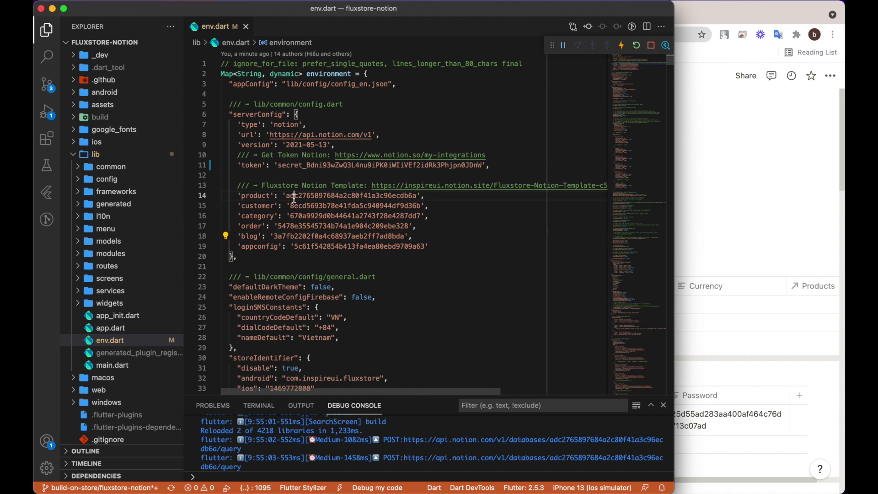
key(super+Tab)
click(89, 224)
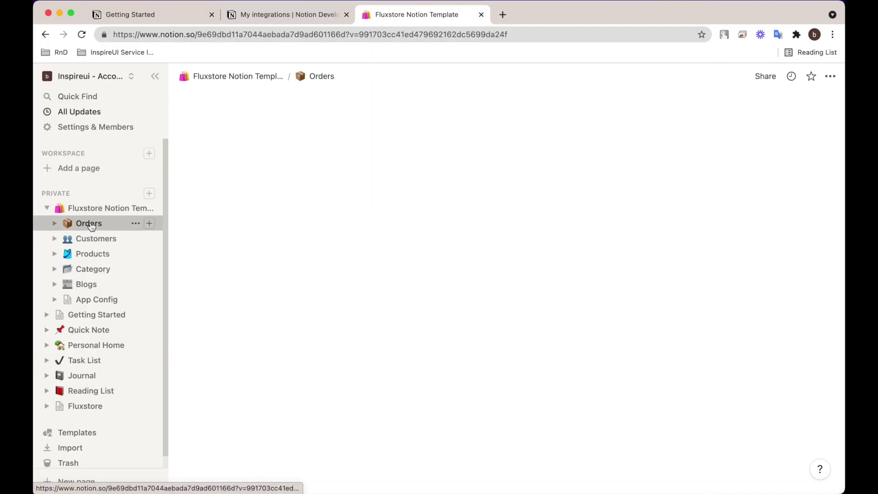
double_click(280, 34)
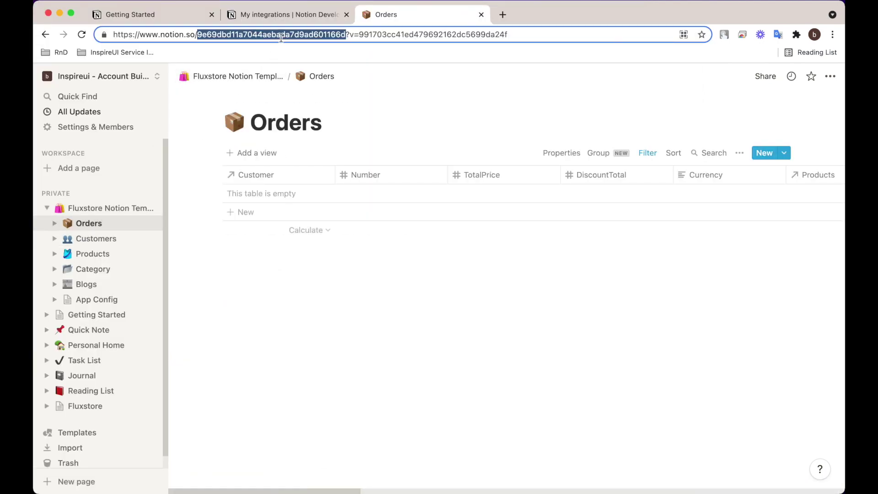
right_click(257, 37)
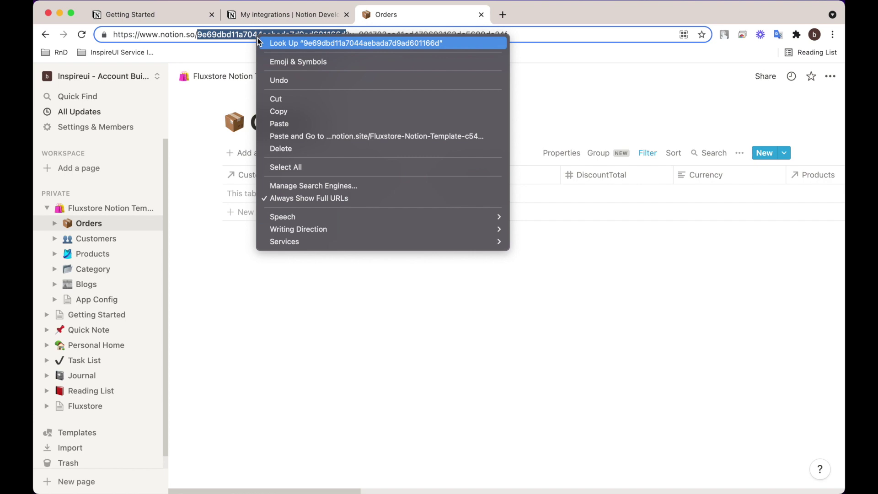
click(285, 108)
key(super+Tab)
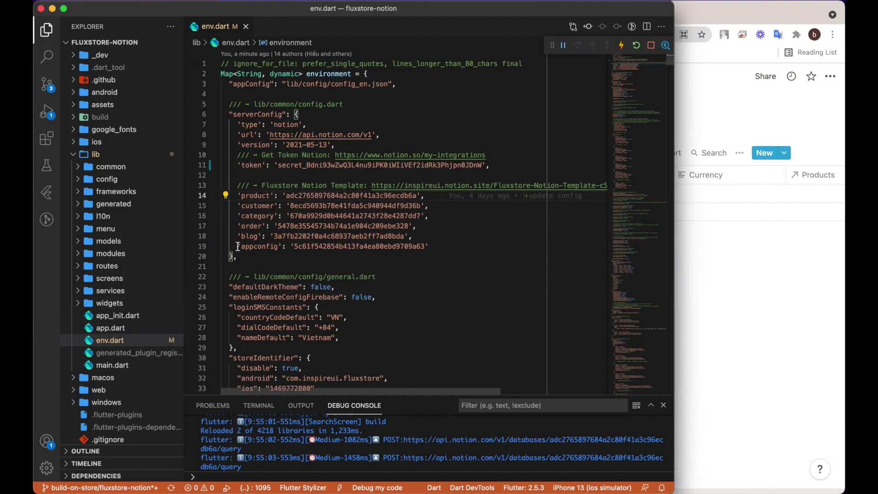
double_click(312, 226)
right_click(313, 225)
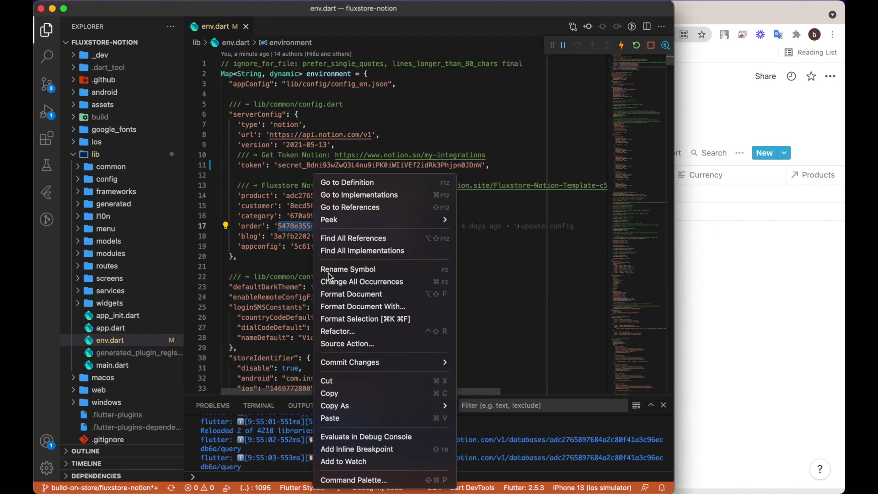
click(284, 226)
double_click(289, 225)
key(BackSpace)
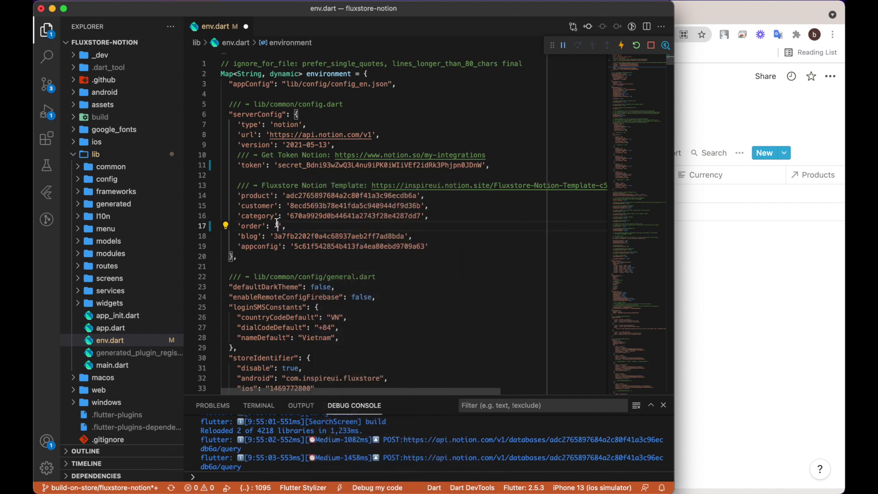
right_click(277, 224)
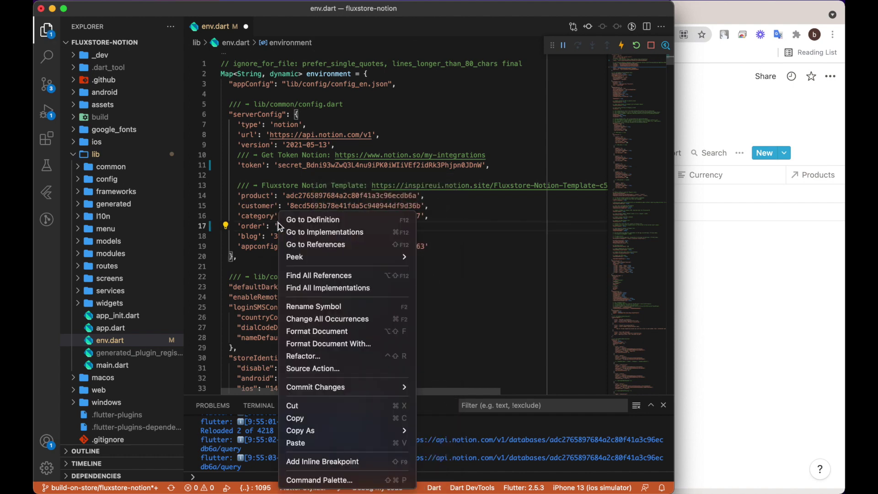
click(302, 443)
Replace the customer ID on line 15 with the Customers database ID.
key(super+Tab)
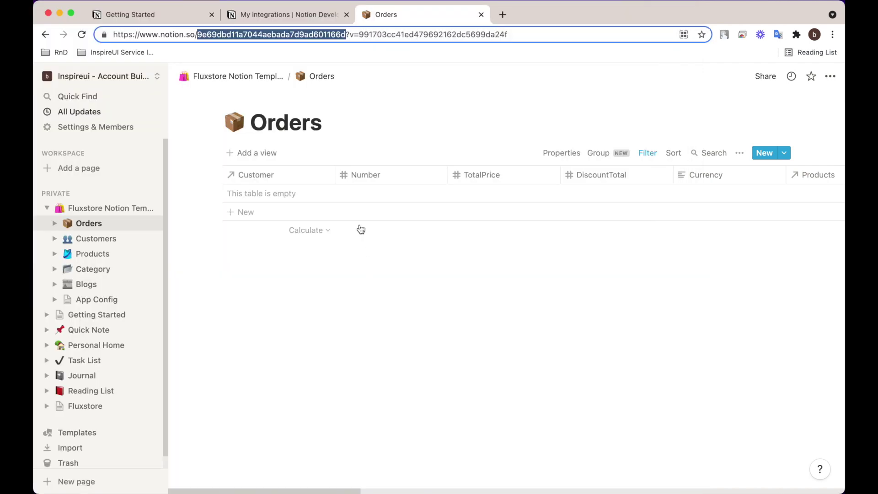
click(98, 238)
double_click(257, 35)
right_click(257, 32)
click(291, 105)
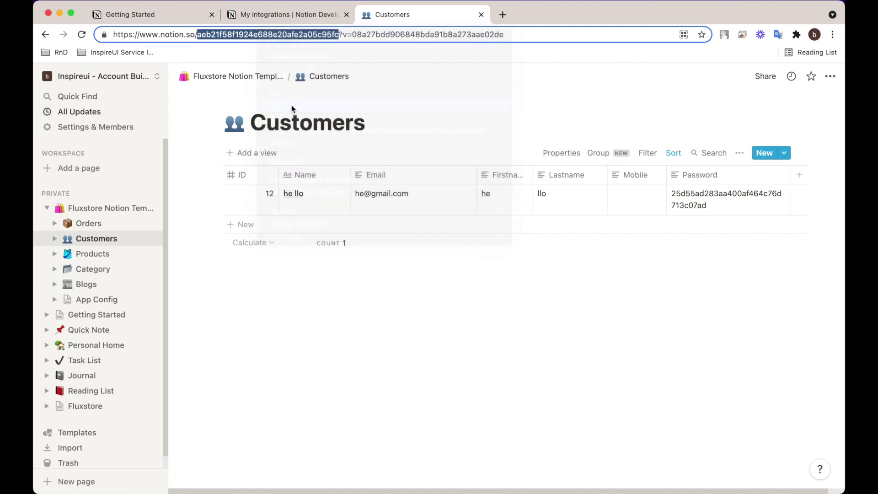
key(super+Tab)
double_click(341, 207)
key(super+v)
Replace the product ID on line 14 with the Products database ID and save.
key(super+Tab)
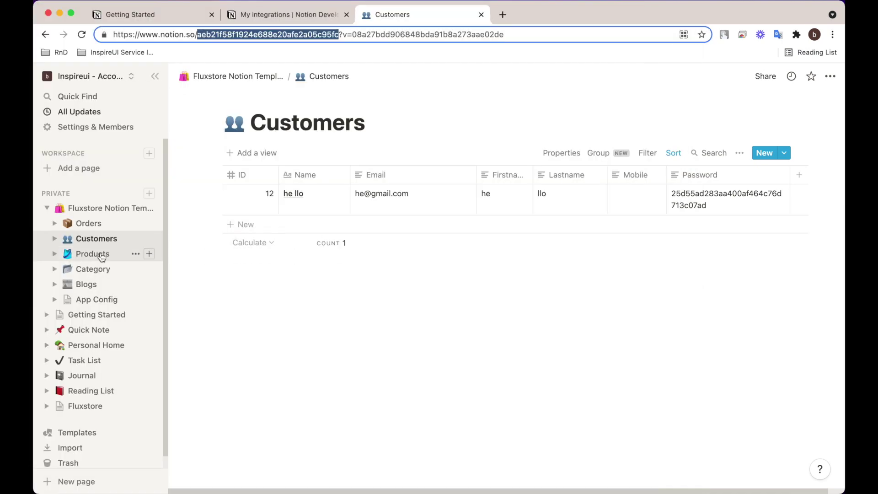
click(102, 254)
double_click(263, 35)
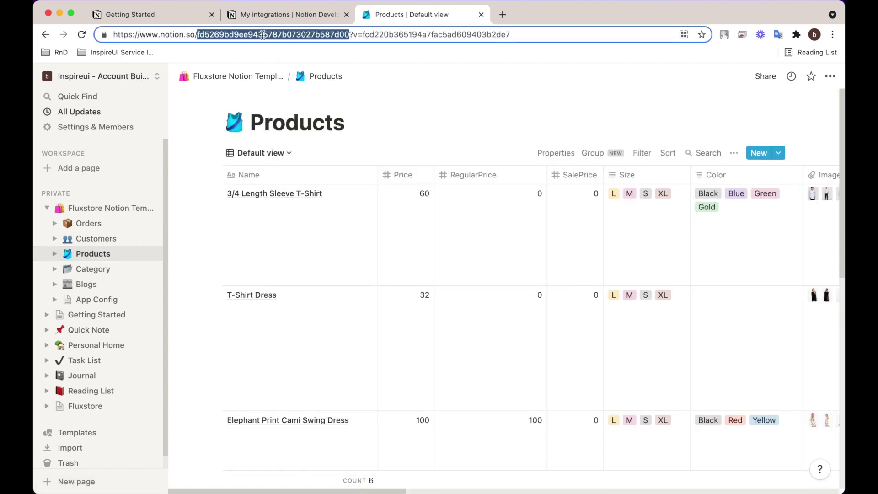
right_click(262, 35)
click(290, 108)
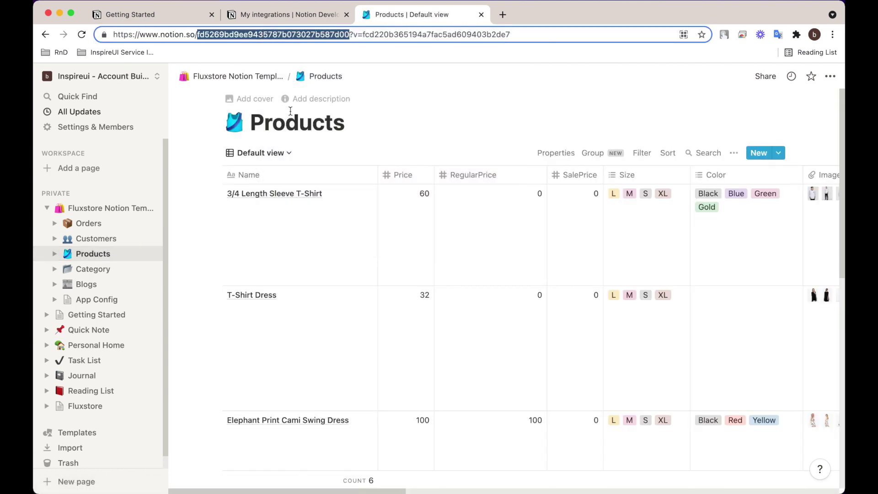
key(super+Tab)
triple_click(318, 196)
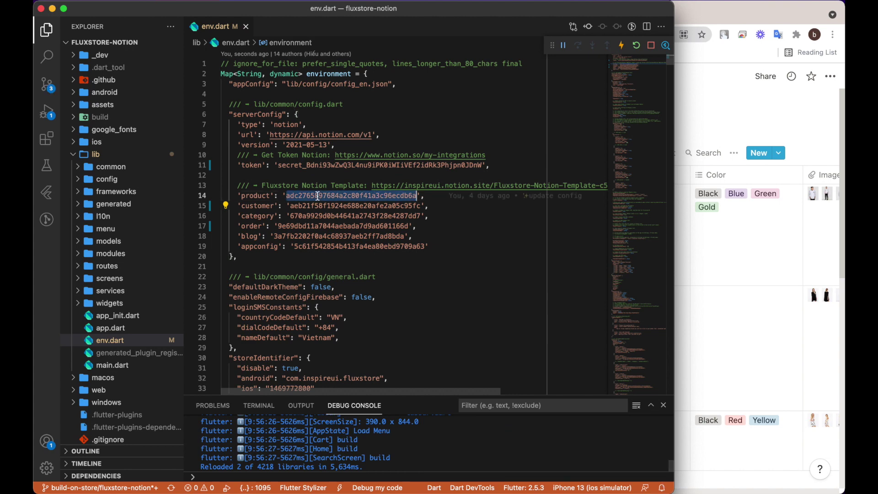
click(318, 196)
double_click(334, 196)
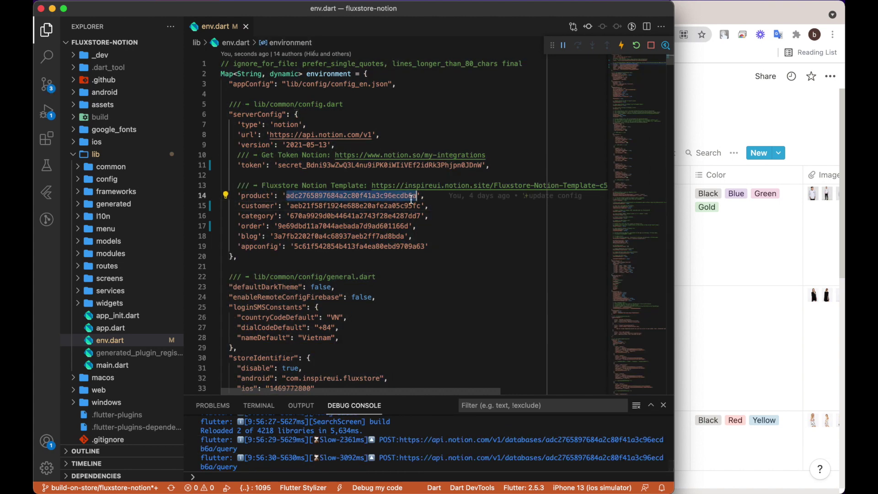
key(super+v)
key(super+s)
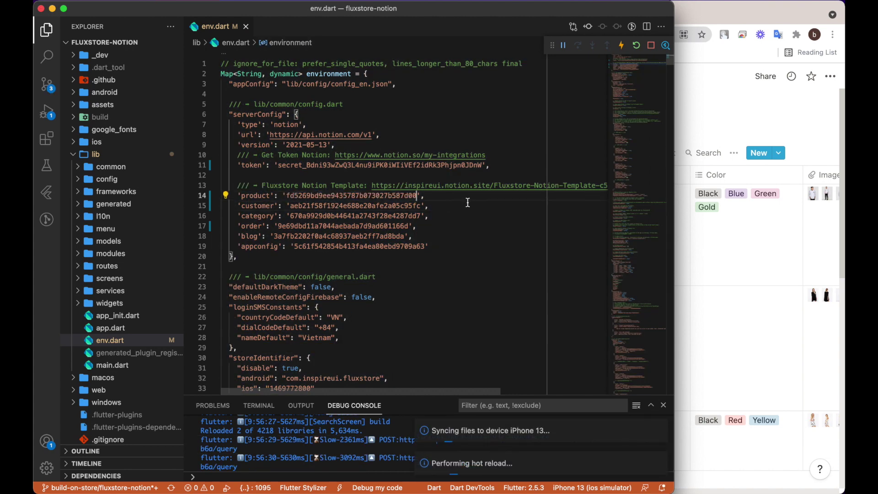
Replace the category ID on line 16 with the Category database ID and save.
key(super+Tab)
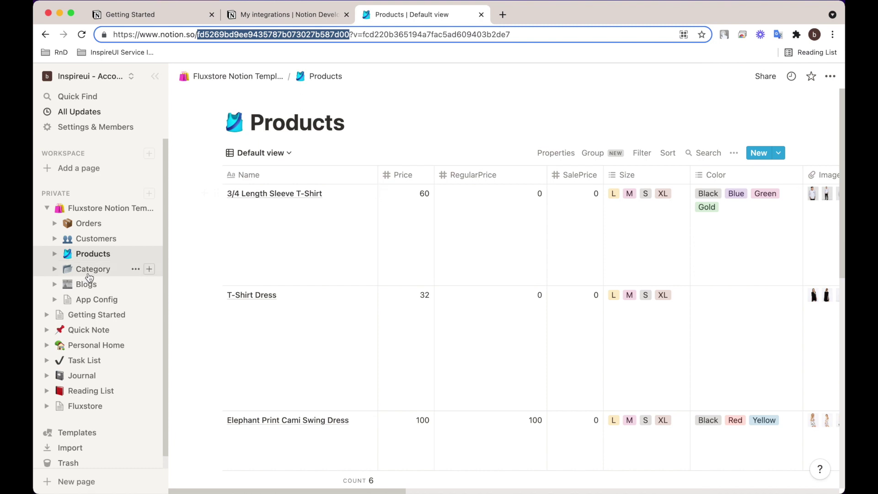
click(89, 270)
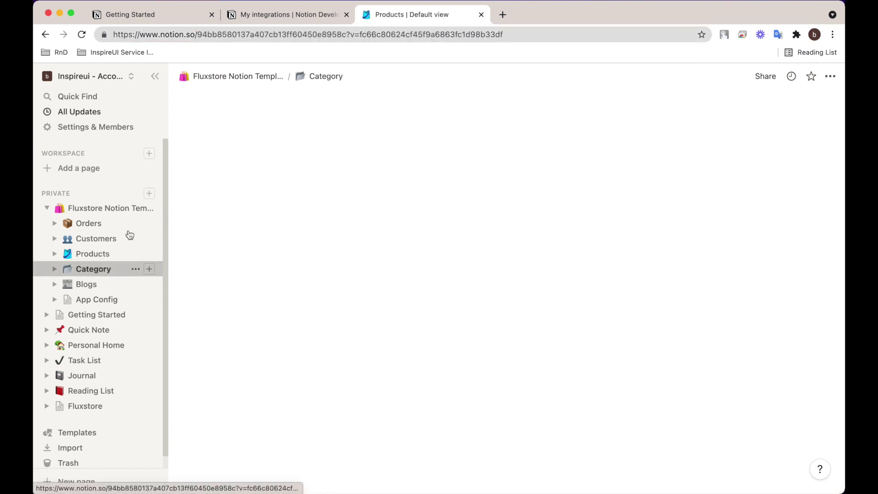
double_click(256, 35)
right_click(245, 34)
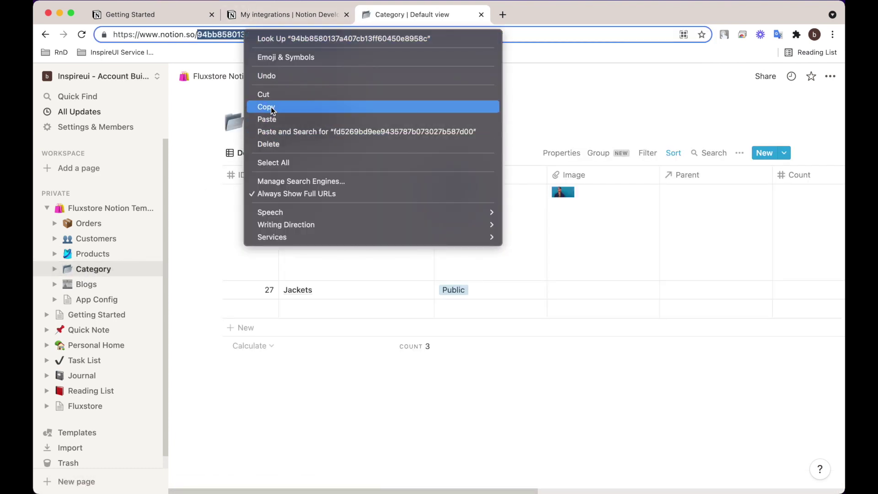
click(270, 106)
key(super+Tab)
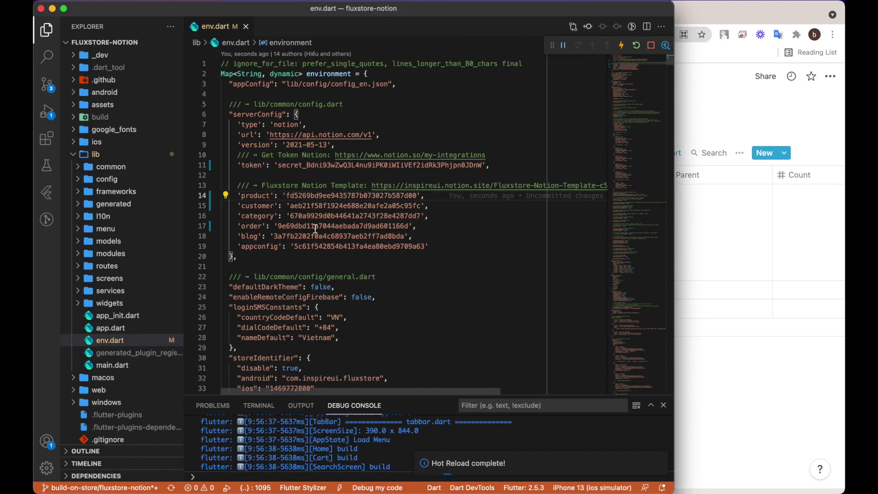
double_click(355, 216)
key(super+v)
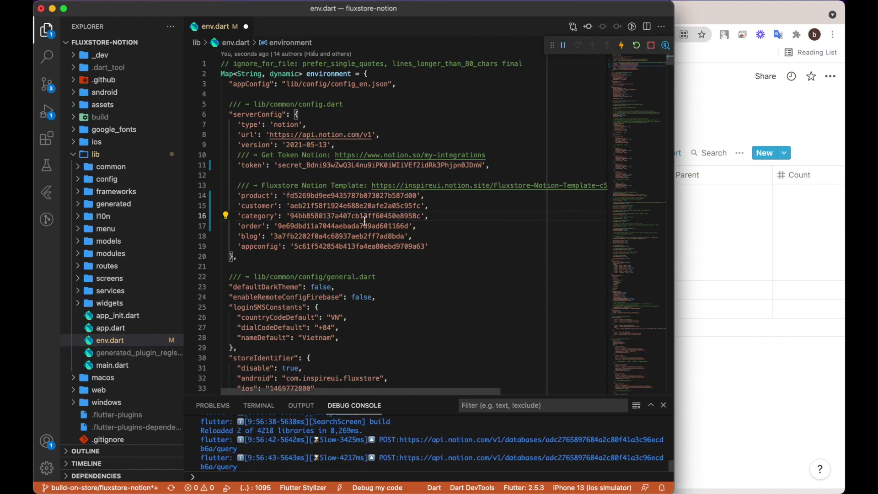
key(super+s)
Replace the blog ID on line 18 with the Blogs database ID.
key(super+Tab)
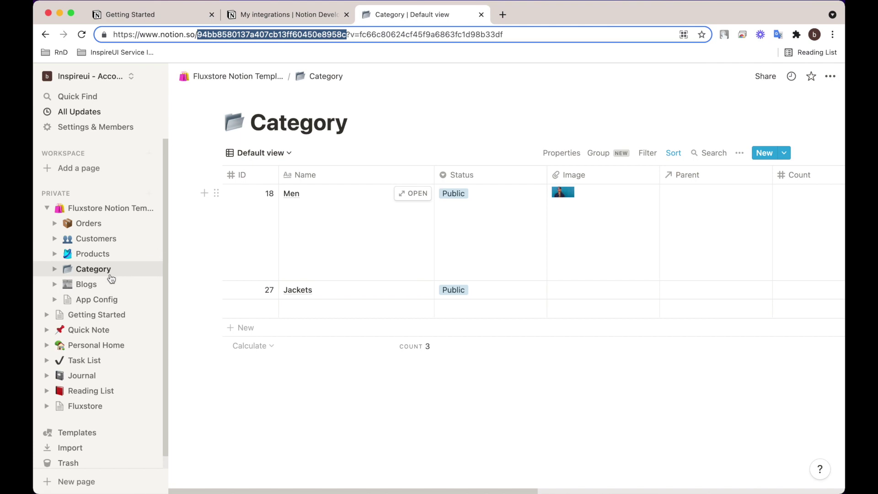
click(86, 284)
double_click(275, 34)
right_click(249, 32)
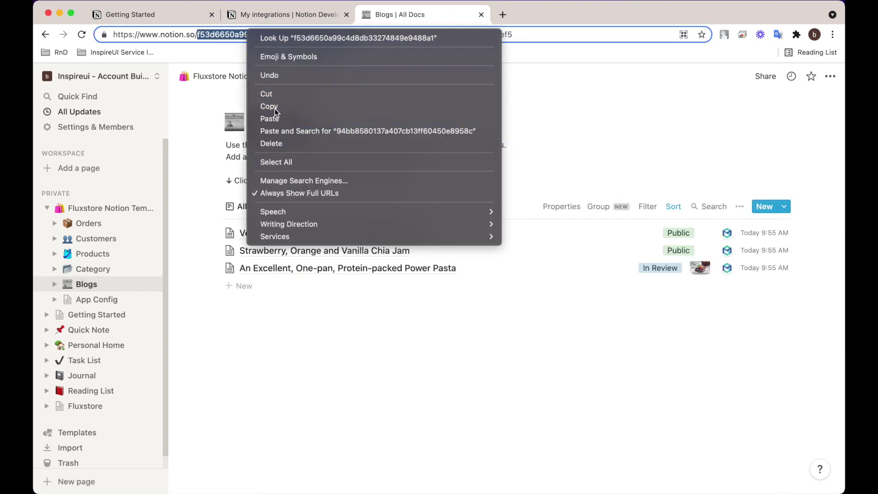
click(274, 107)
key(super+Tab)
double_click(329, 235)
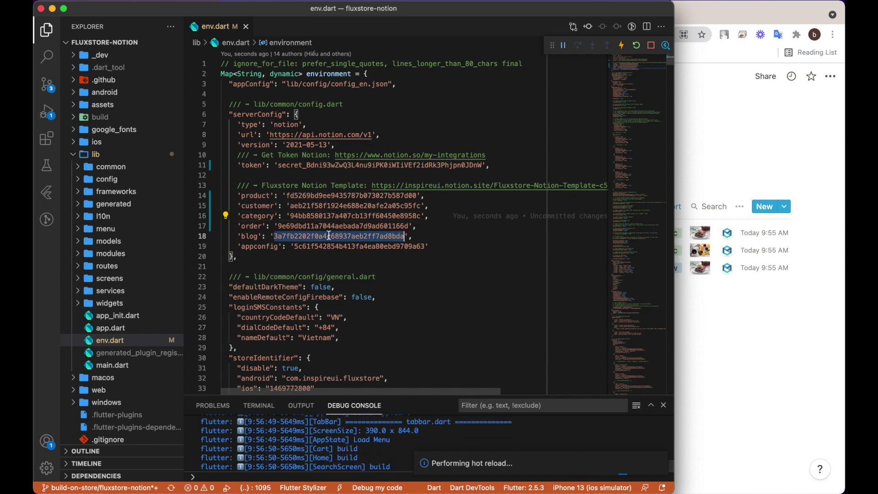
key(ctrl+v)
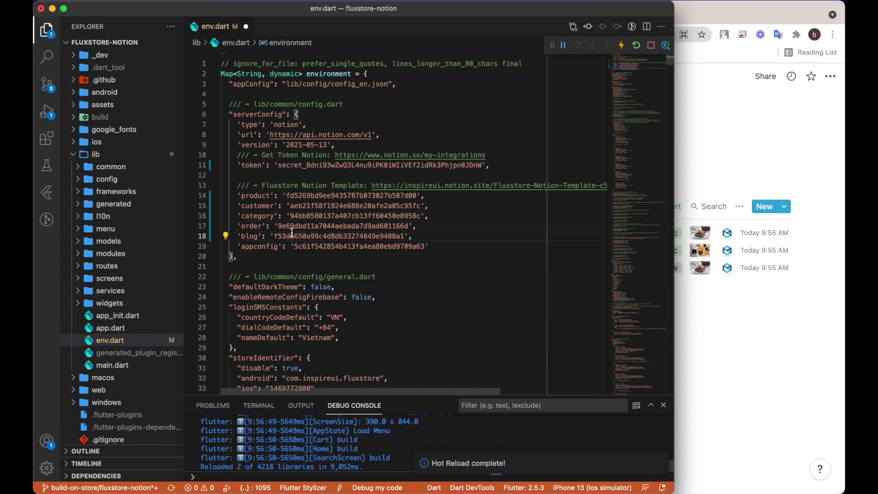
Replace the appconfig ID on line 19 with the App Config database ID.
key(super+Tab)
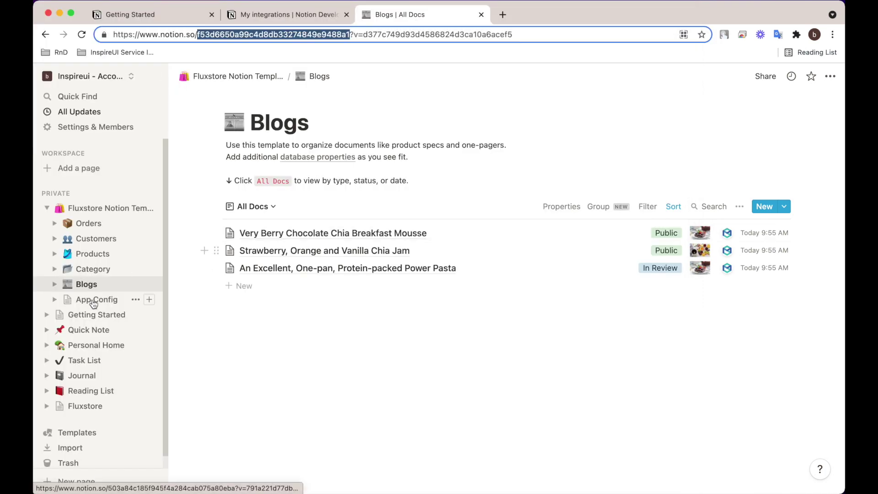
click(94, 301)
click(94, 301)
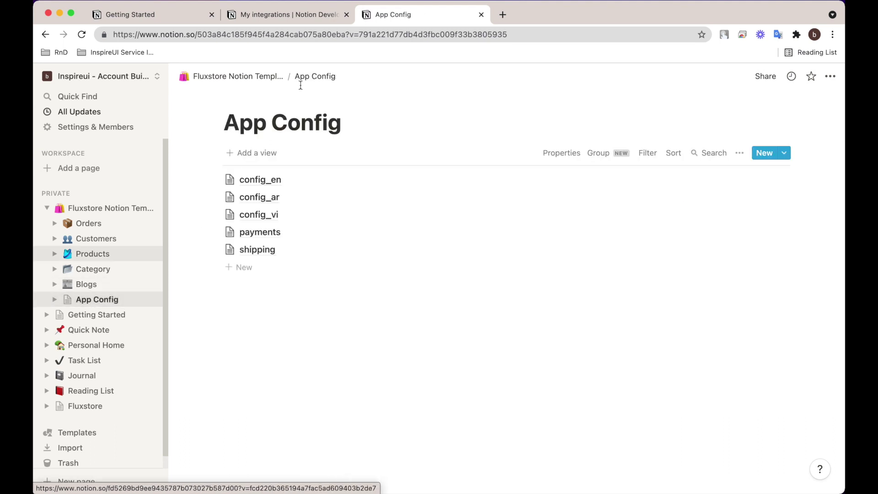
double_click(272, 35)
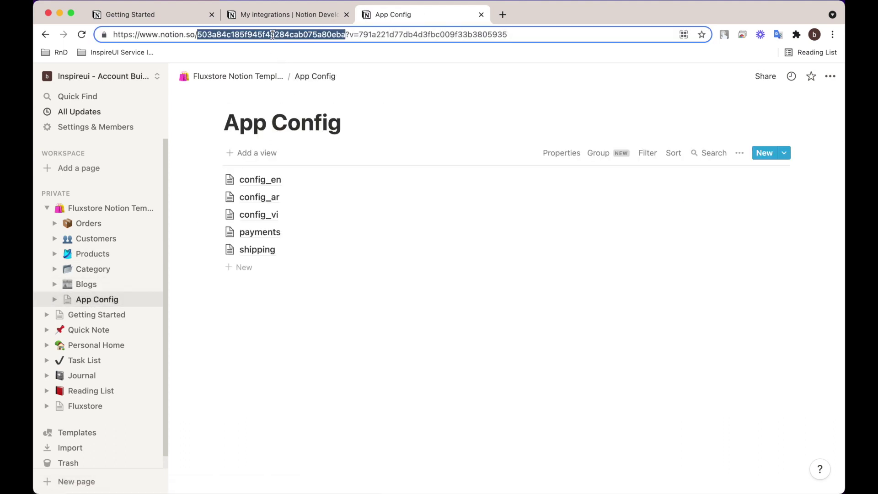
right_click(272, 35)
click(307, 105)
key(super+Tab)
double_click(336, 247)
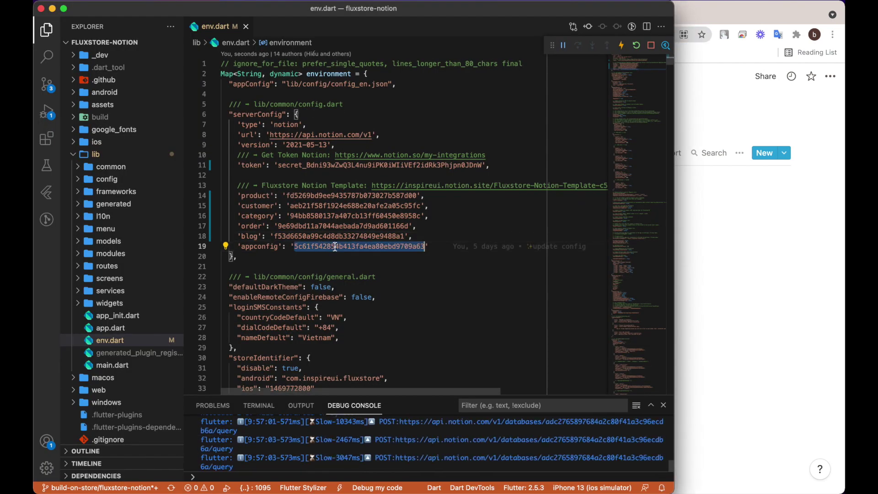
key(super+v)
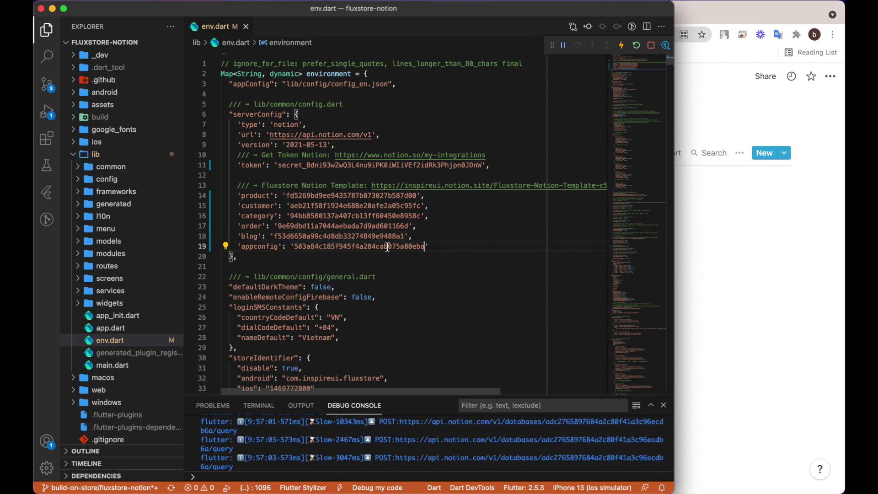
key(super+Tab)
key(super+Tab)
key(super+Tab)
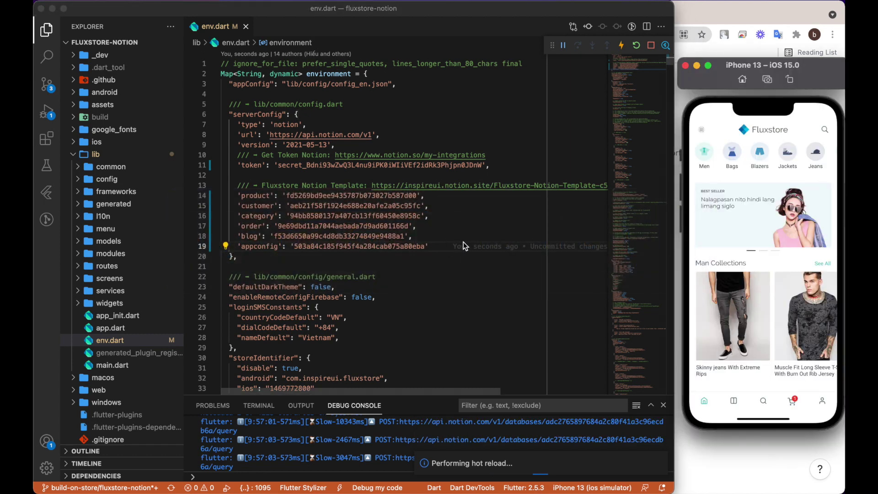
Hot restart the Fluxstore app from the debug toolbar and scroll its home screen in the simulator.
click(482, 121)
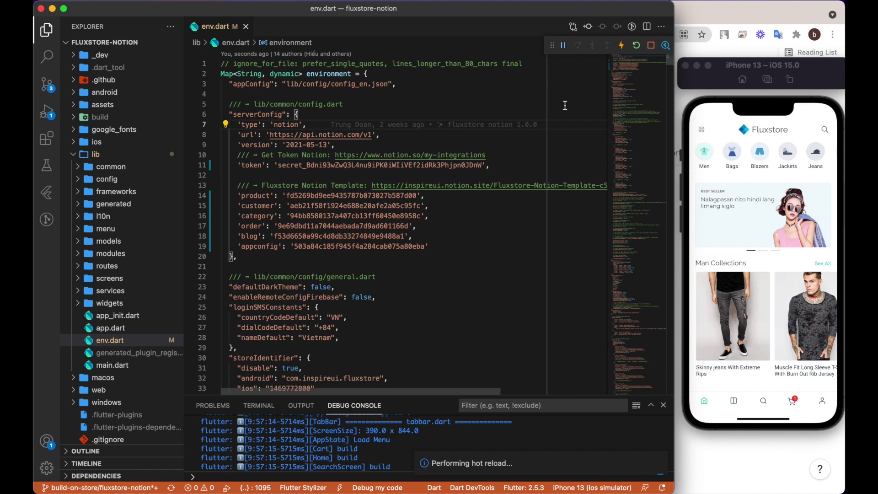
click(637, 46)
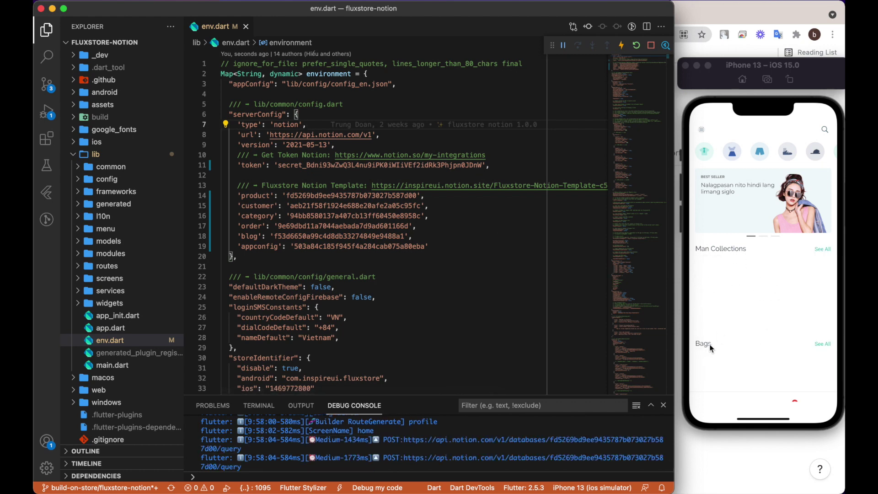
click(736, 297)
scroll(736, 275, down, 5)
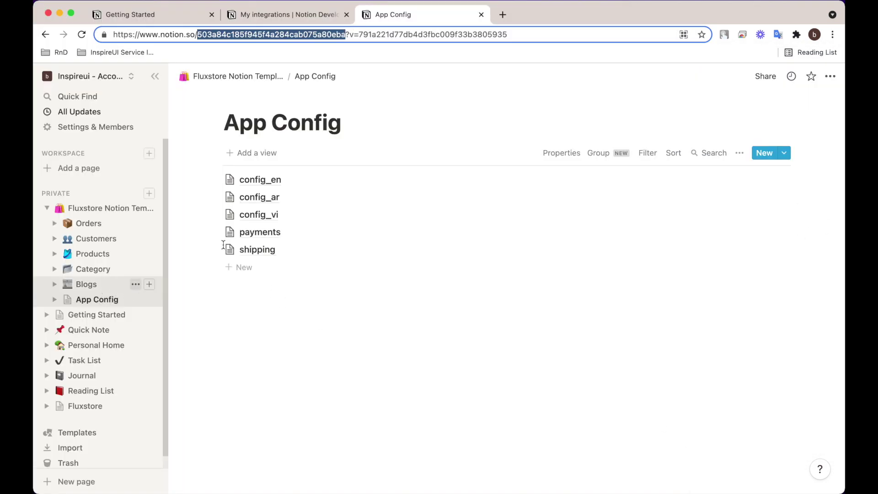
Peek at config_en's layout JSON, highlighting the Man Collections and Bags blocks, then go to Category.
click(270, 181)
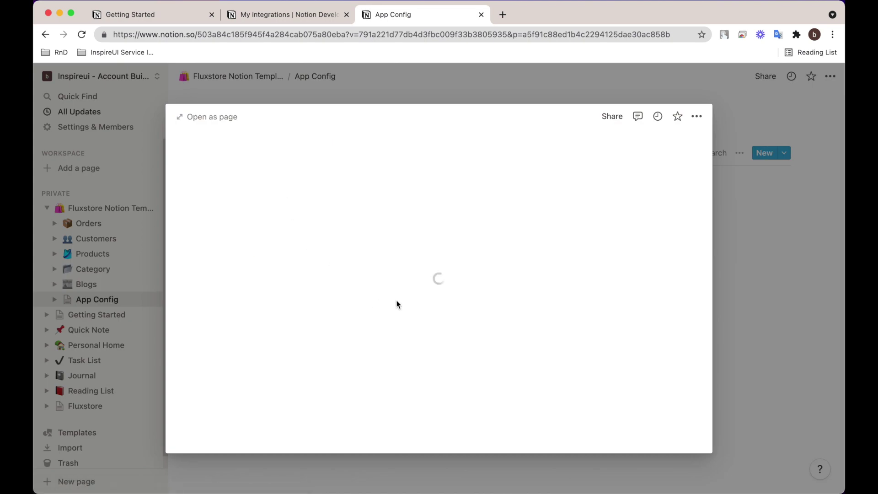
scroll(408, 312, down, 10)
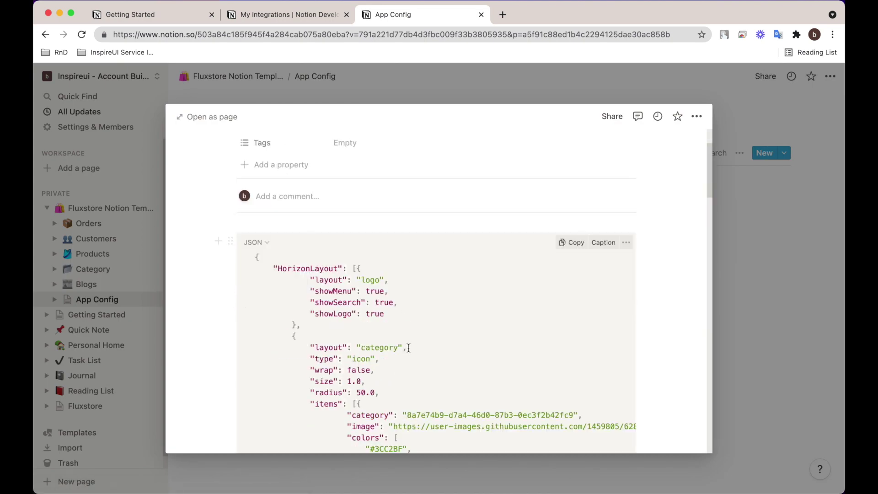
scroll(404, 341, down, 10)
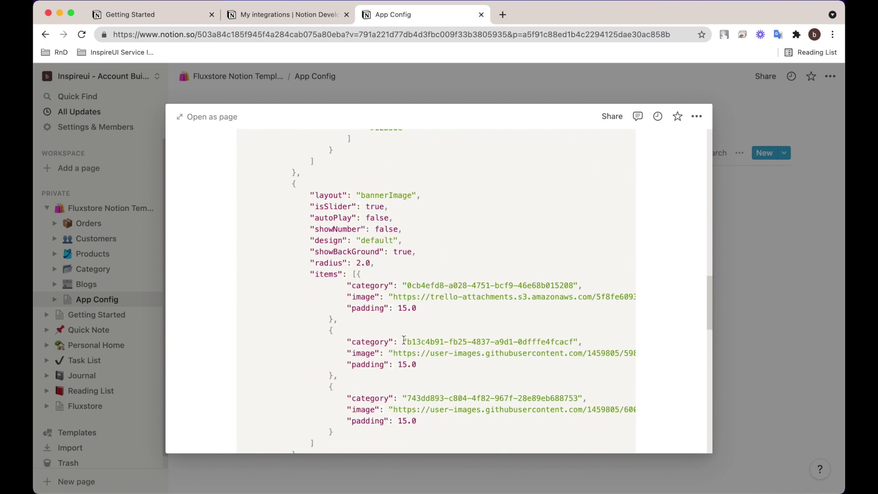
scroll(404, 340, down, 4)
scroll(404, 340, up, 2)
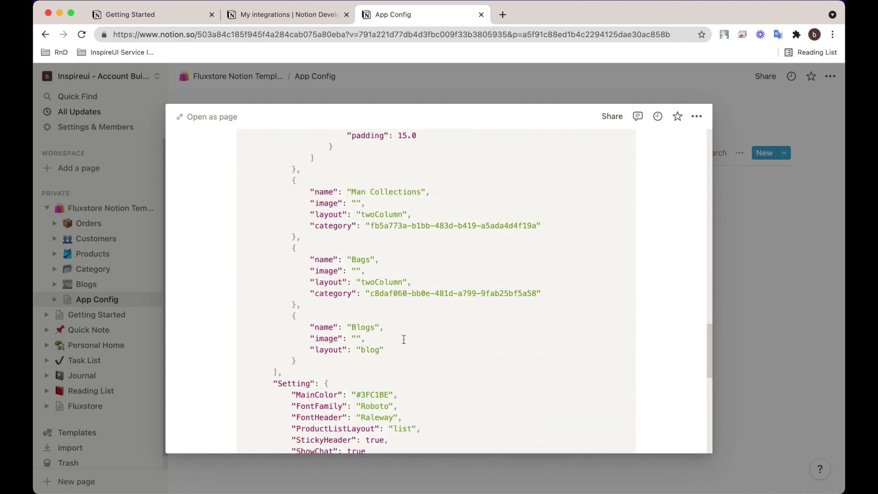
drag(292, 179, 420, 303)
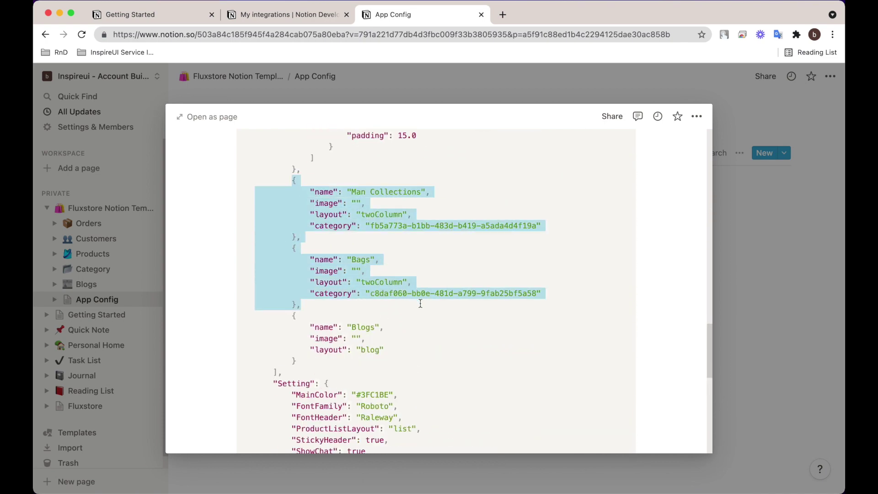
click(720, 257)
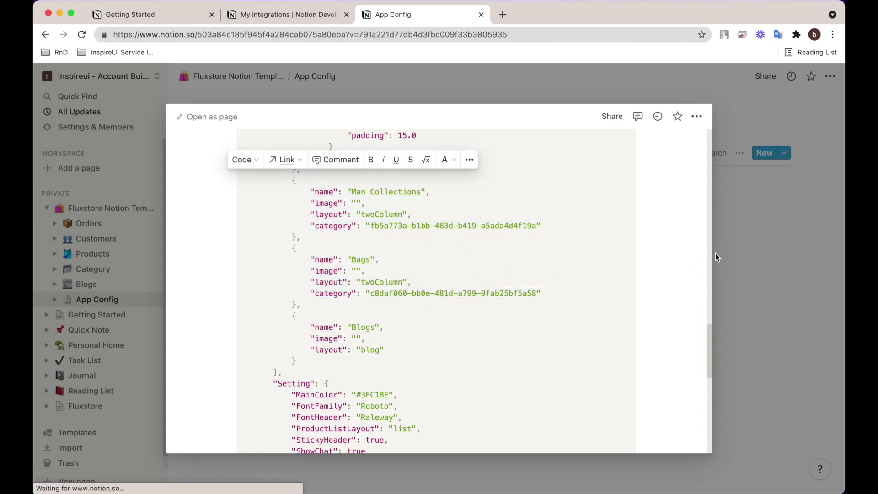
click(94, 270)
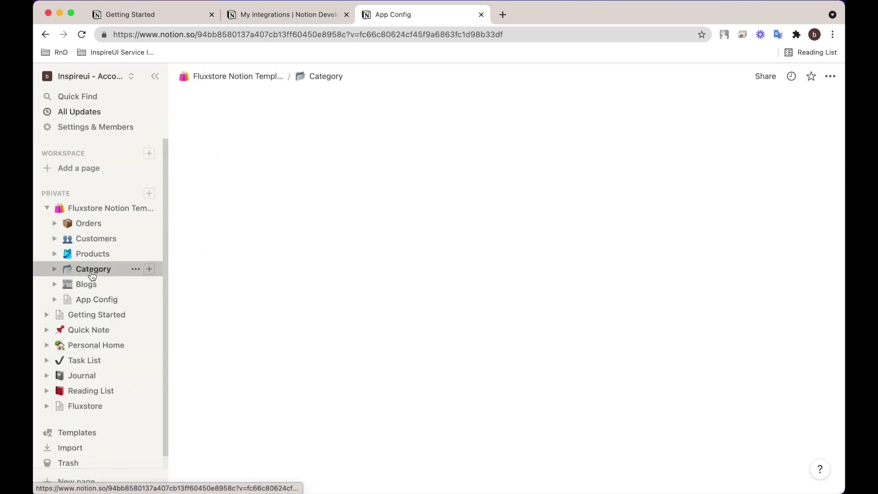
Copy the Men category row's page link and load it in a new browser tab.
mouse_move(305, 265)
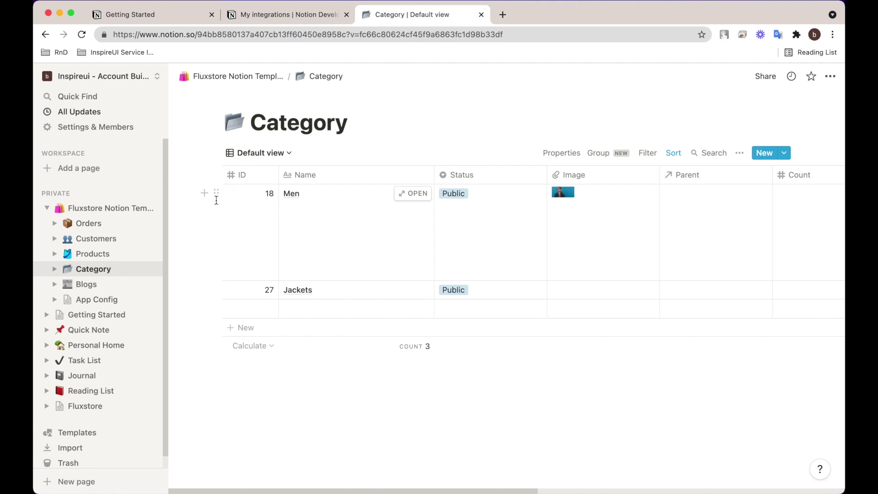
click(217, 194)
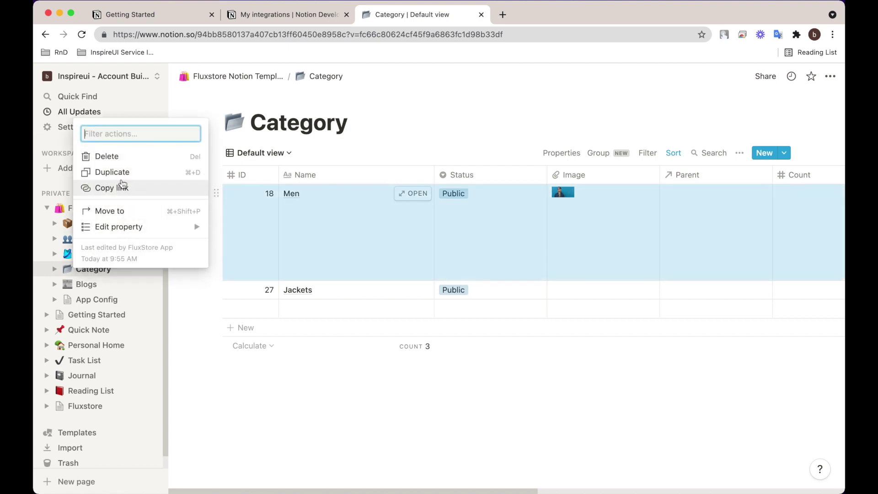
click(120, 189)
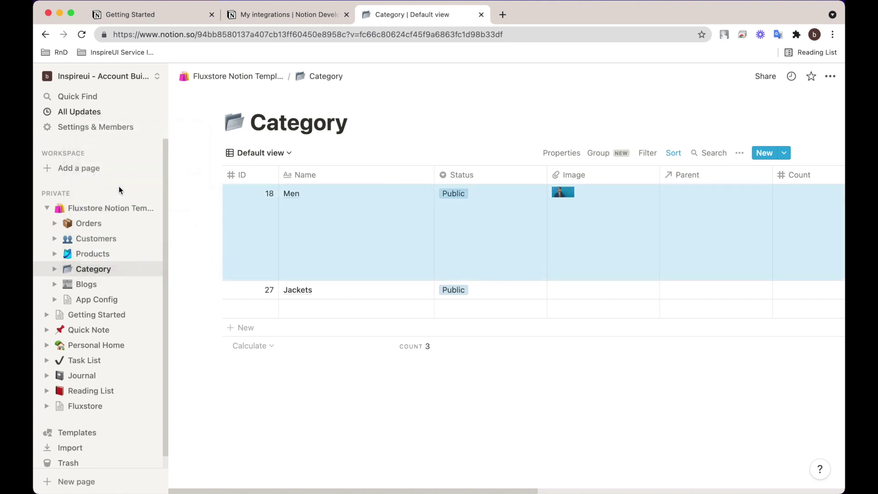
click(503, 15)
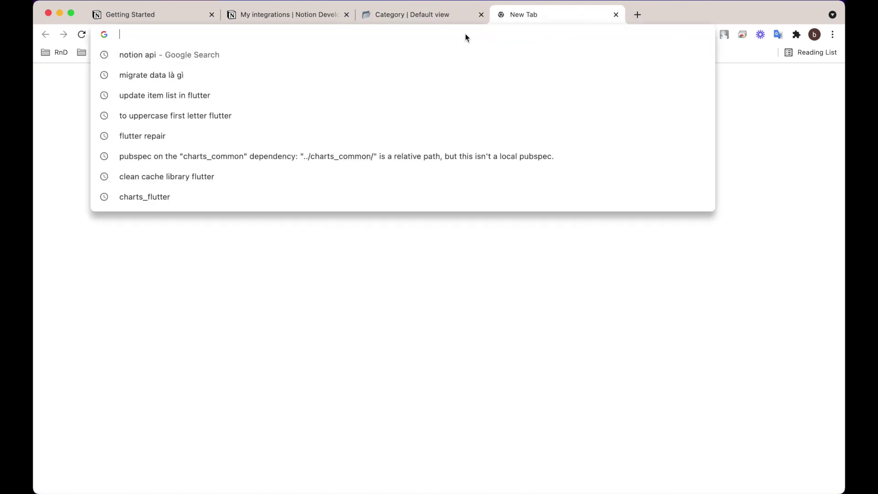
key(super+v)
key(Return)
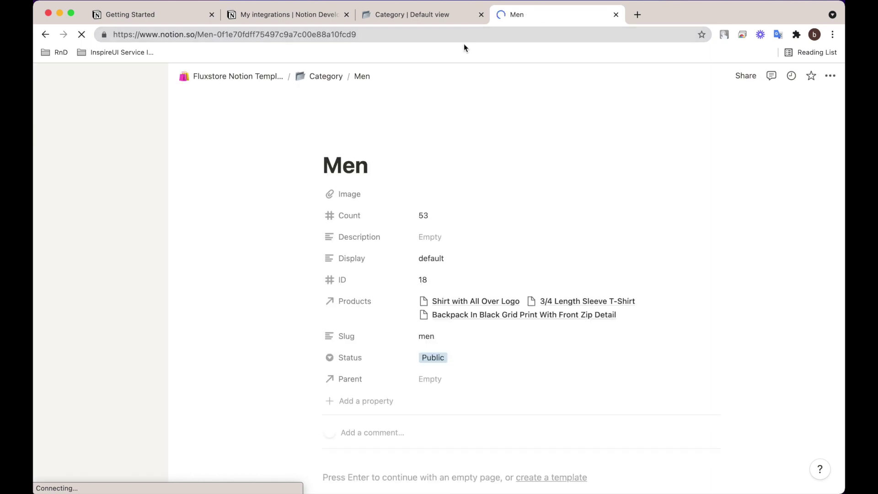
Copy the Men page ID from the URL, then open config_en in App Config.
double_click(275, 35)
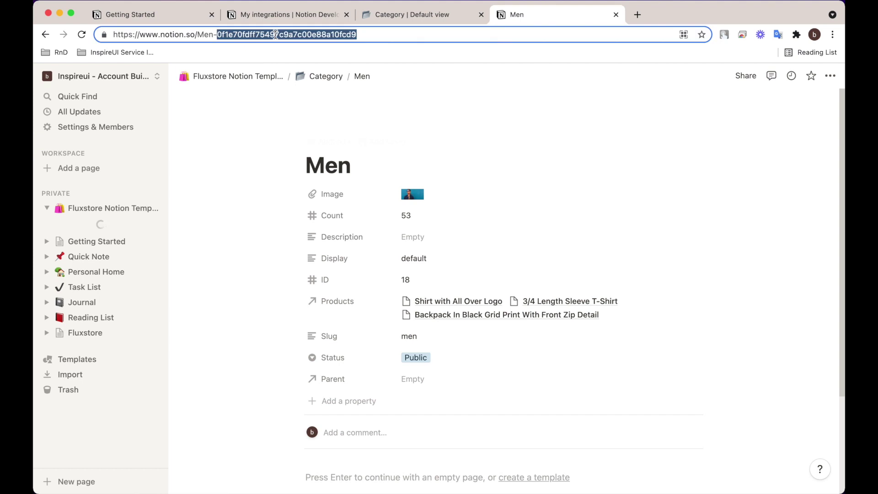
right_click(276, 35)
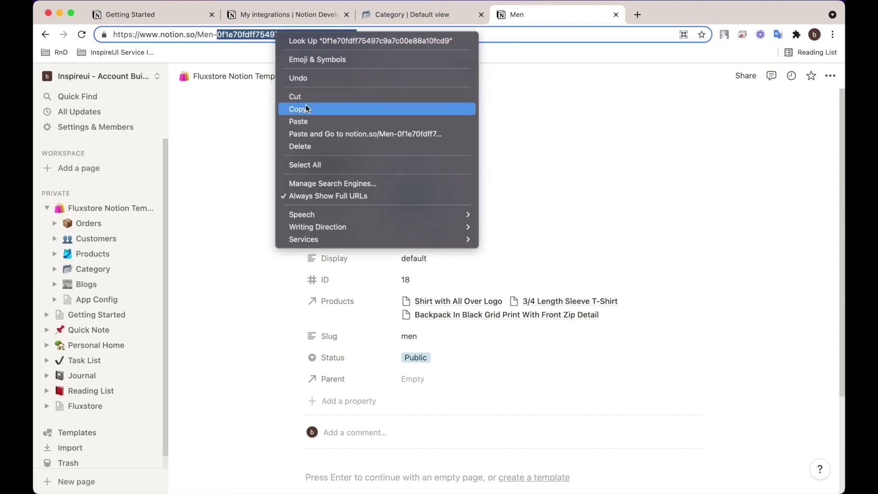
click(305, 109)
click(93, 301)
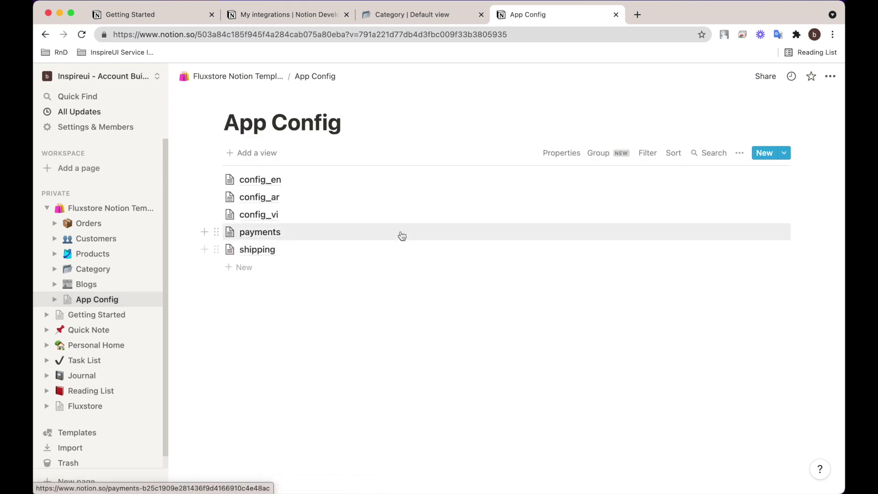
click(248, 182)
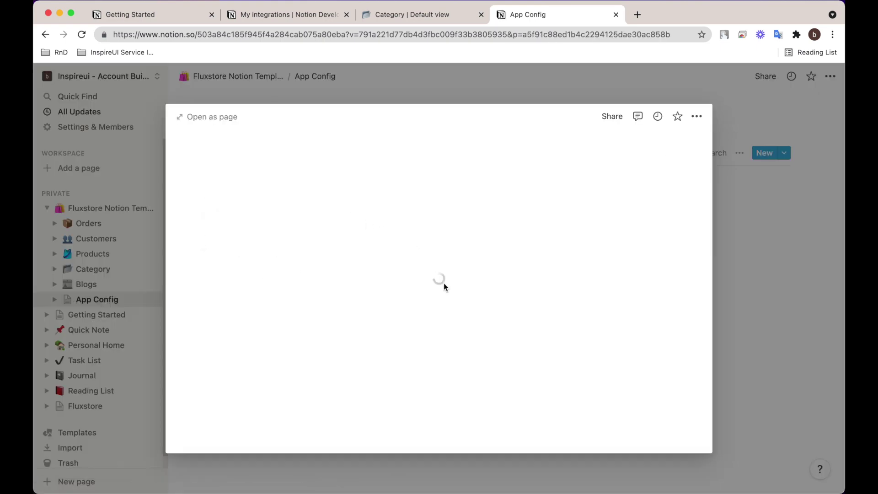
scroll(406, 294, down, 15)
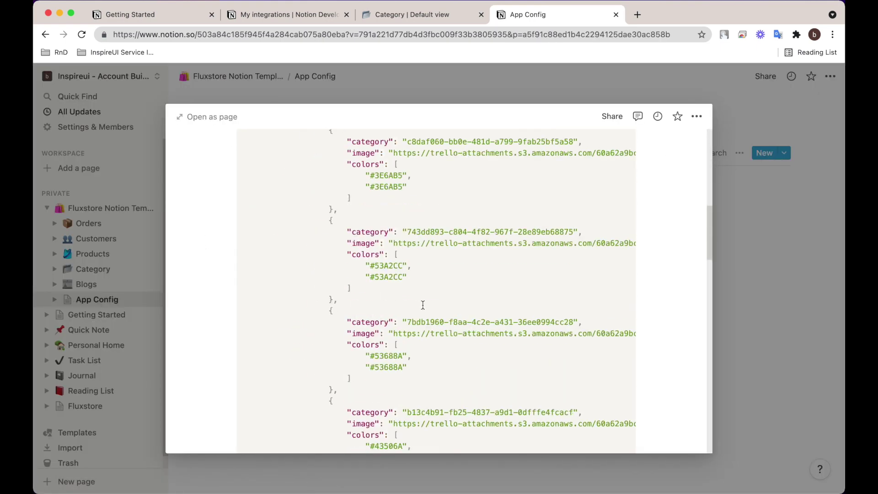
scroll(424, 304, down, 8)
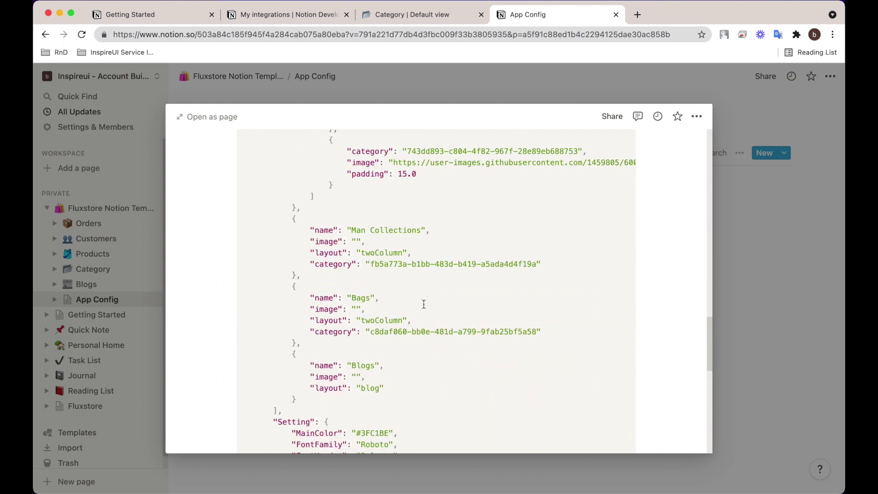
double_click(378, 263)
shift+click(537, 265)
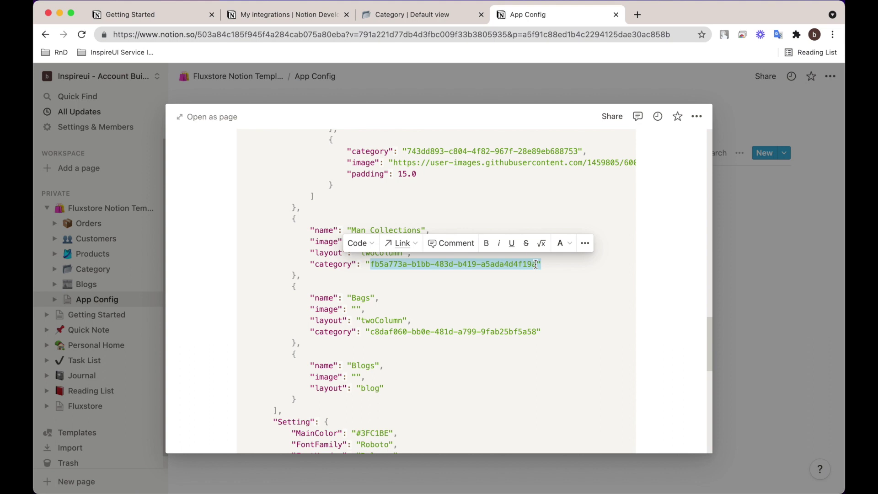
key(BackSpace)
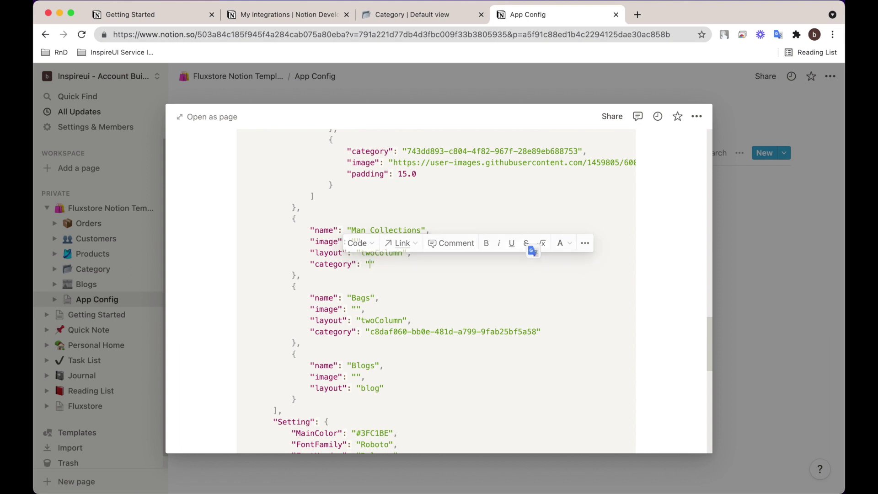
right_click(370, 264)
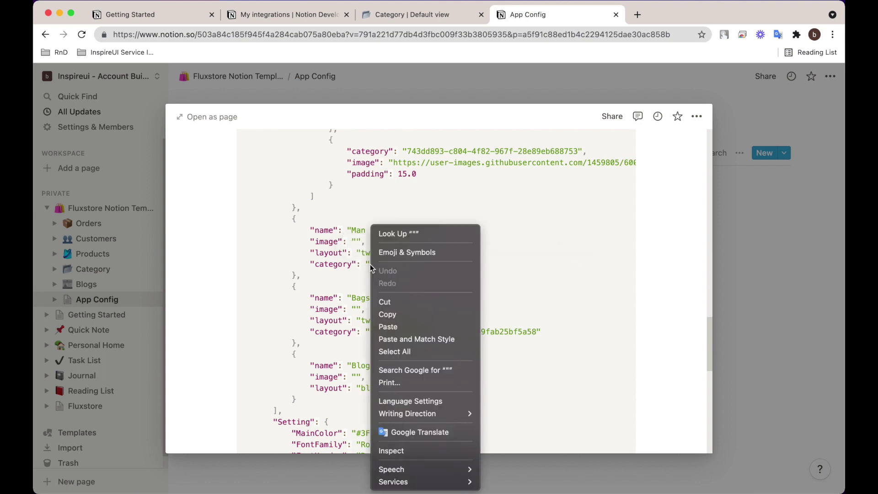
click(394, 326)
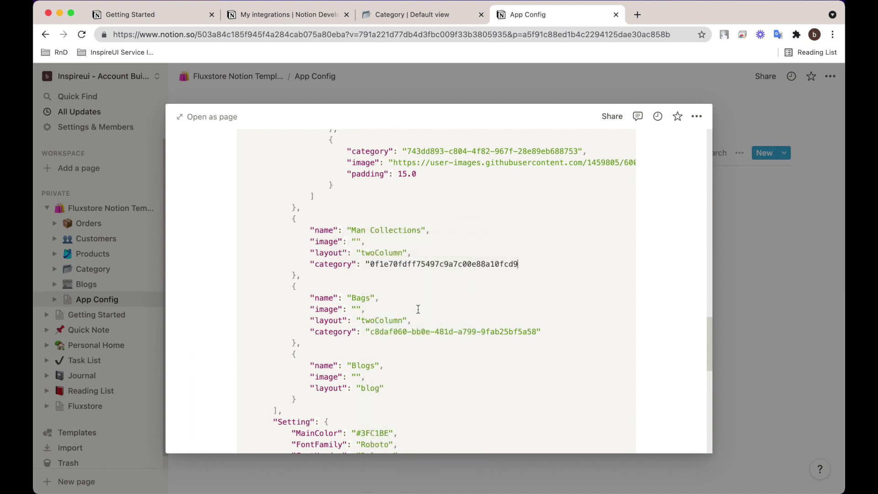
text(")
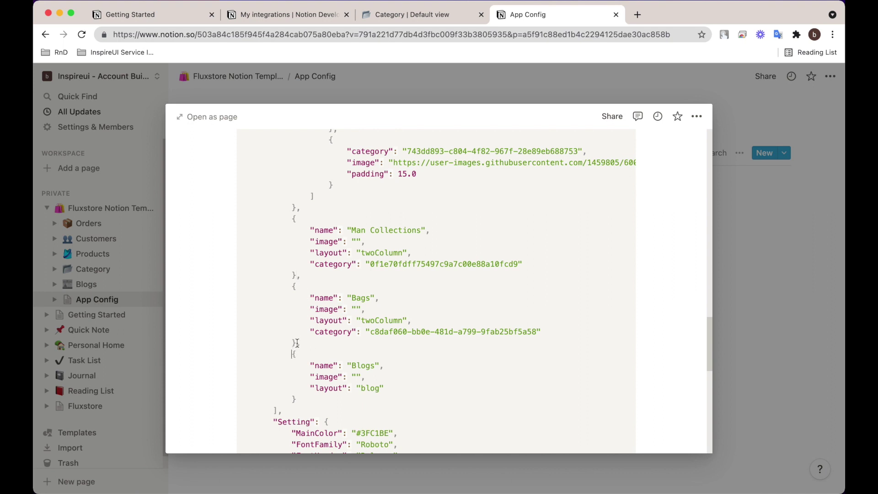
Delete the Bags object from the config_en JSON and close the entry.
drag(306, 280, 292, 355)
drag(309, 289, 335, 289)
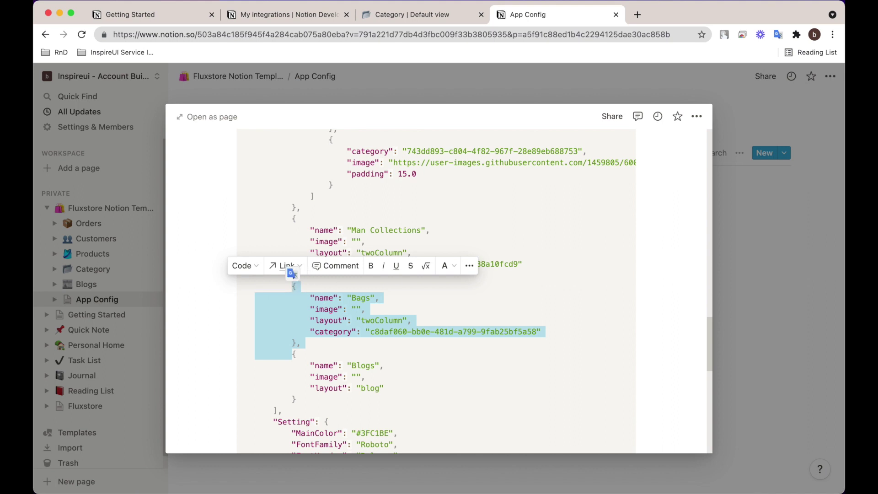
key(BackSpace)
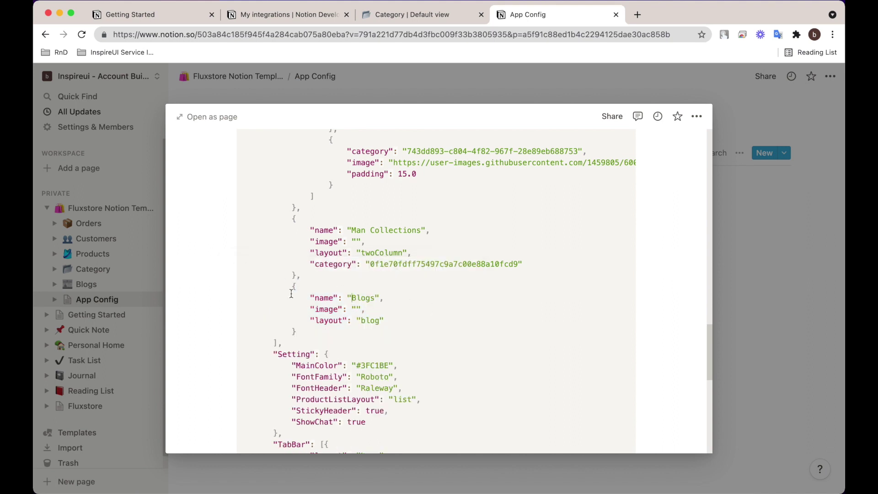
click(758, 275)
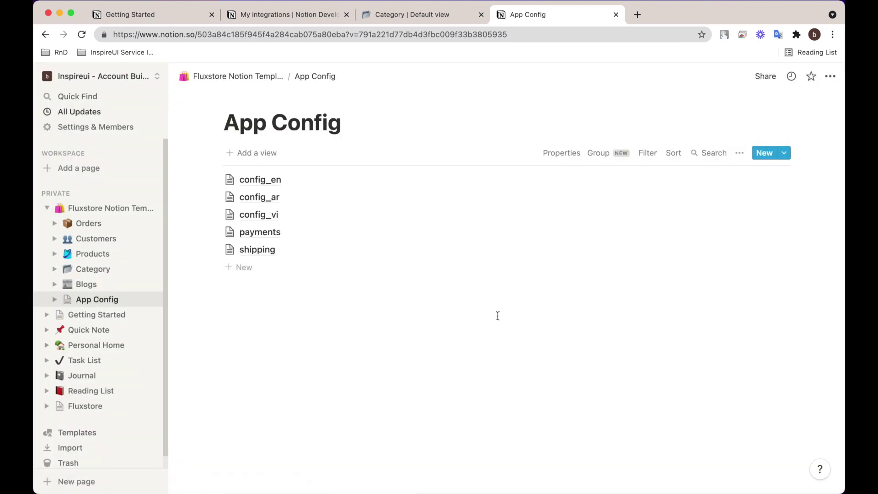
key(super+Tab)
key(super+Tab)
key(super+Tab)
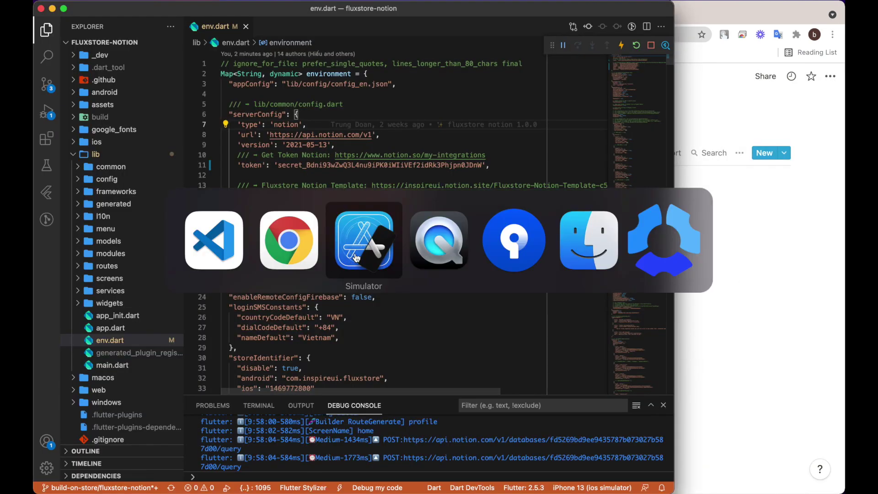
Hot-restart Fluxstore, then log out in the simulator and go from Login to Sign up.
click(635, 46)
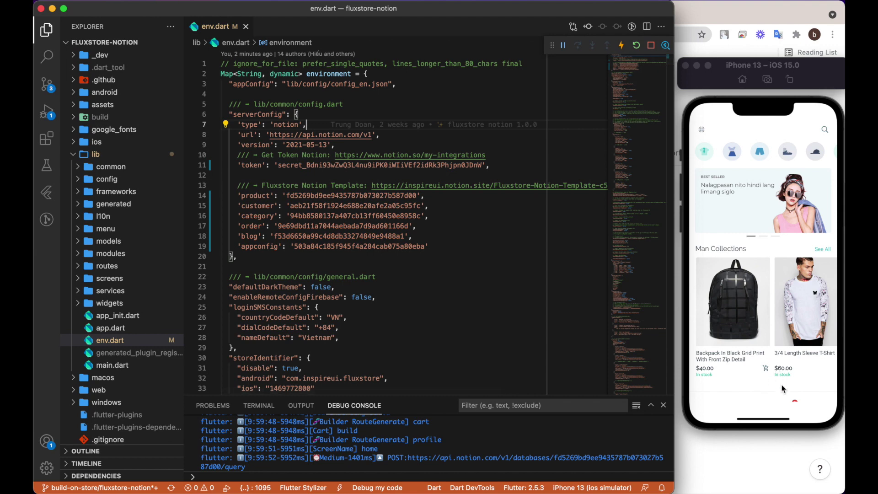
click(824, 405)
click(826, 400)
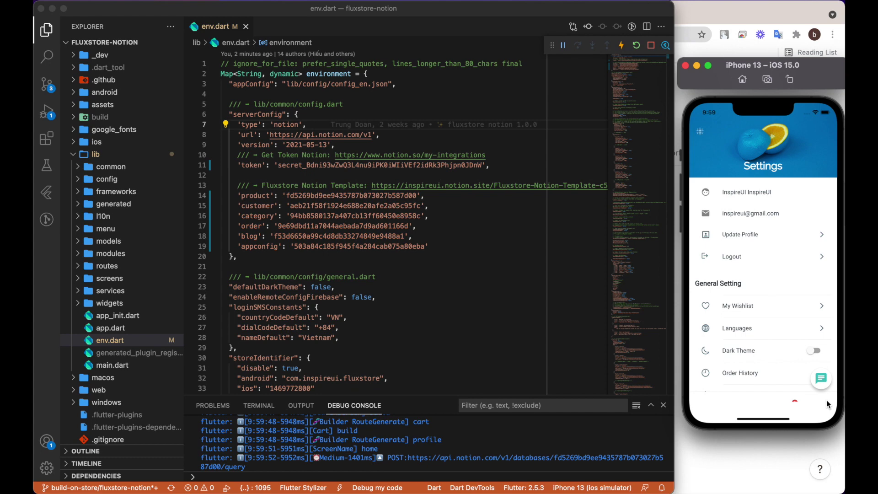
click(734, 257)
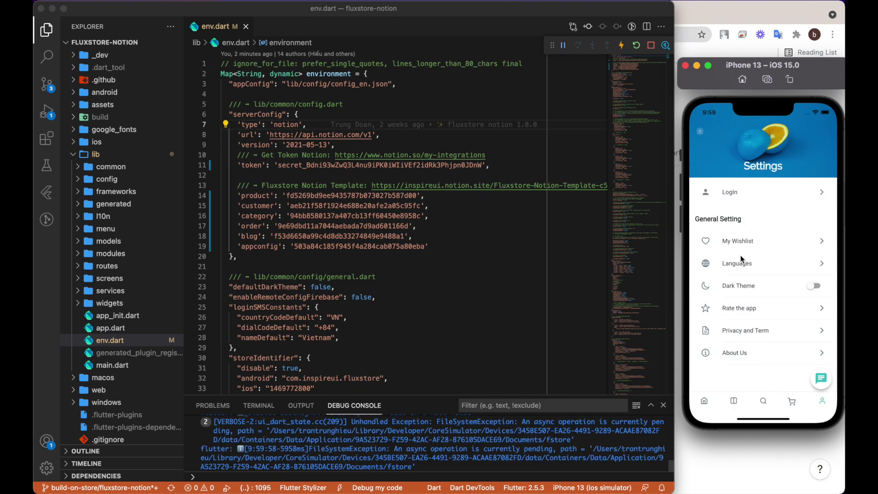
click(736, 191)
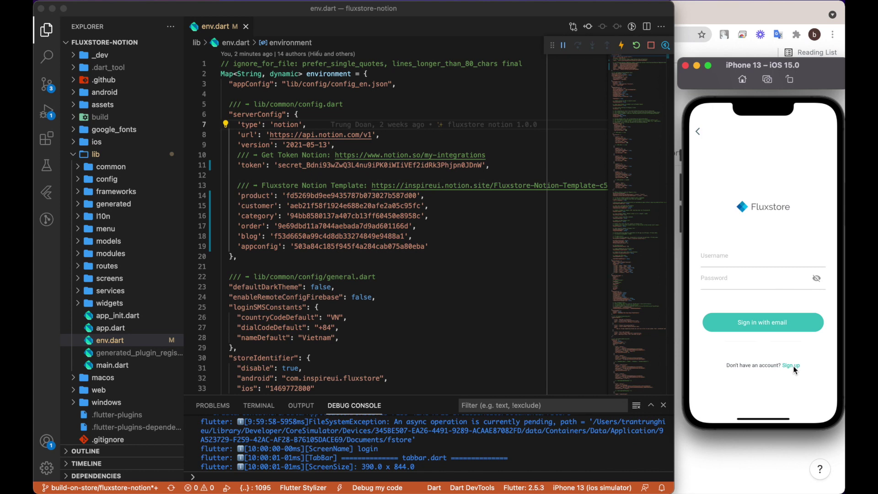
click(792, 365)
click(735, 446)
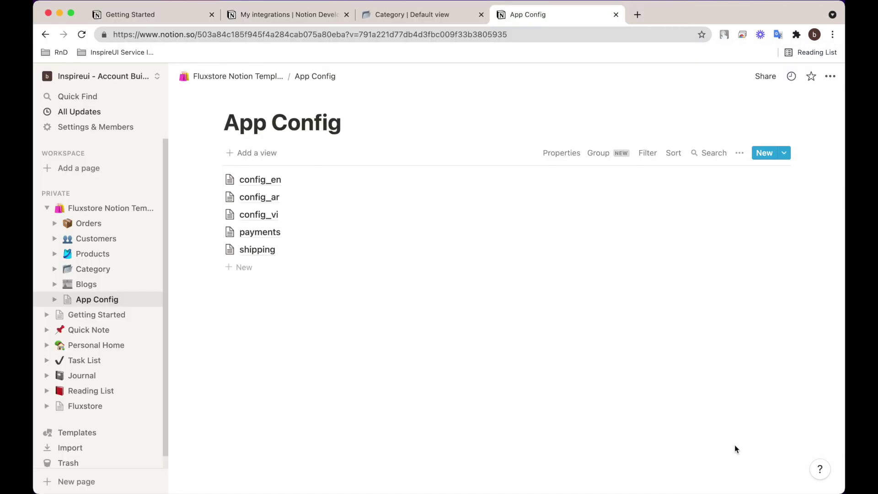
Open the Customers table, then enter the customer's first name and reuse it as last name.
click(95, 240)
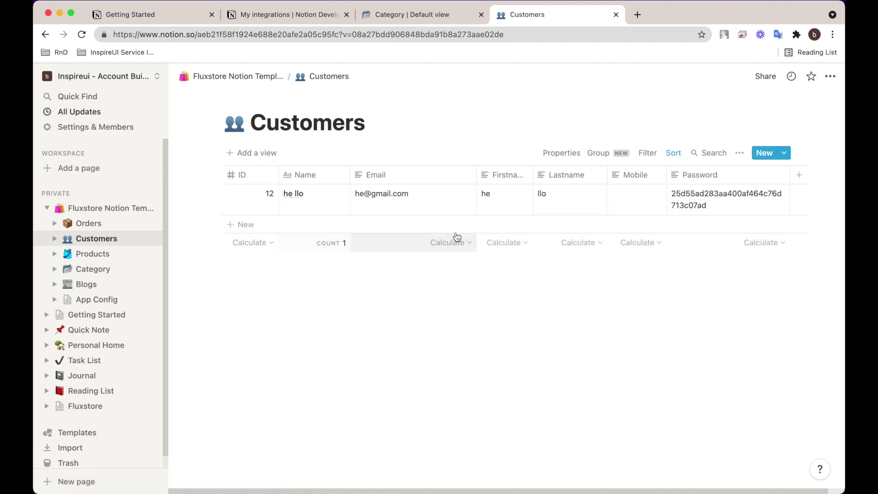
key(super+Tab)
click(282, 263)
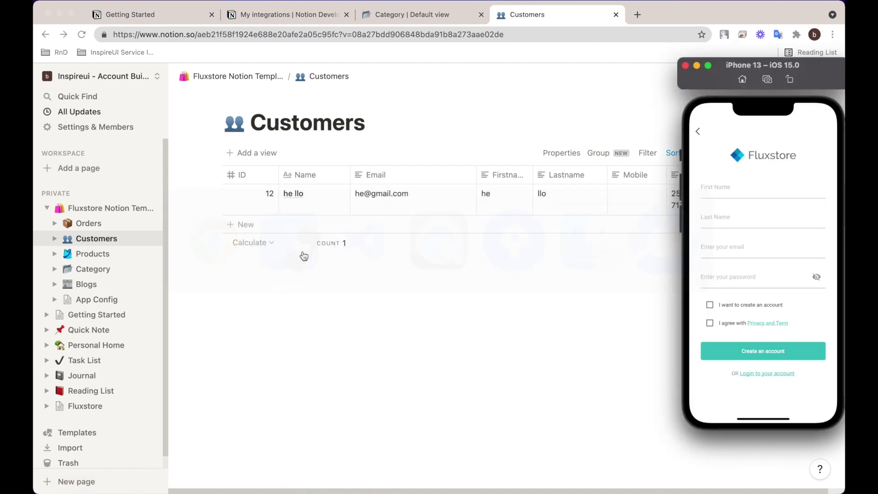
click(724, 196)
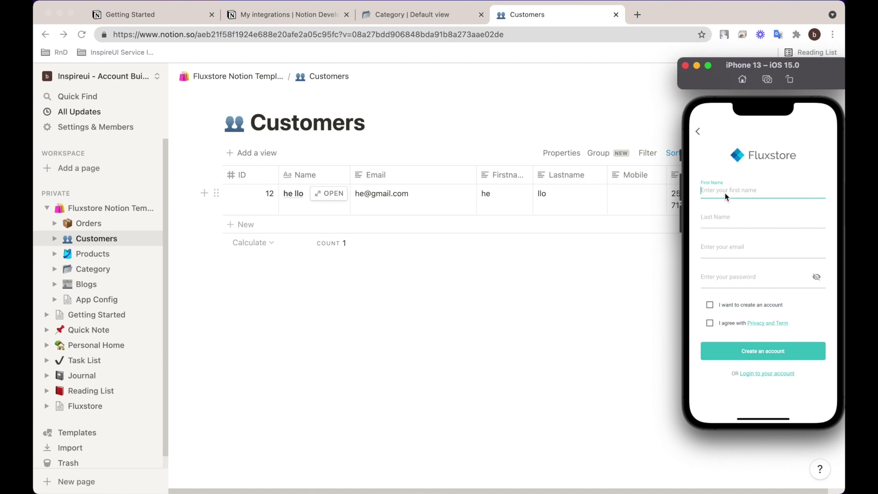
text(I)
double_click(717, 193)
key(super+c)
click(729, 175)
click(722, 222)
click(719, 220)
click(706, 204)
Fill in the customer's email, tick both agreement boxes and create the account.
click(736, 250)
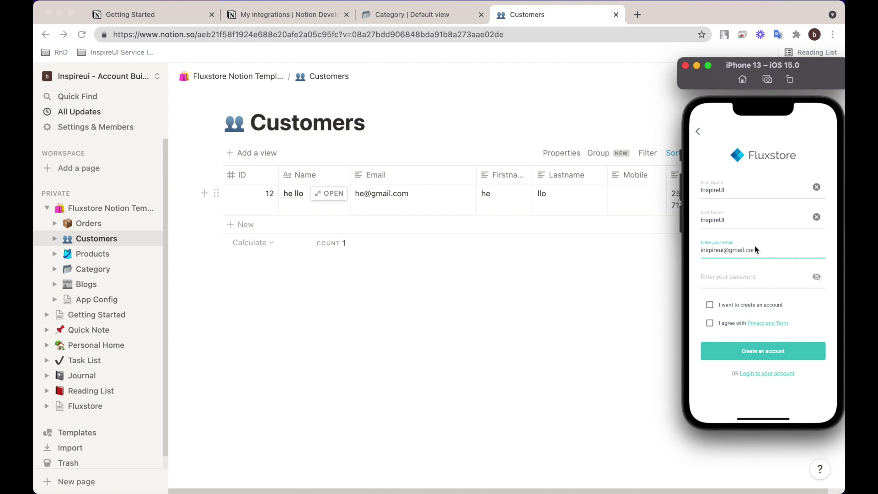
double_click(755, 249)
drag(745, 246, 704, 248)
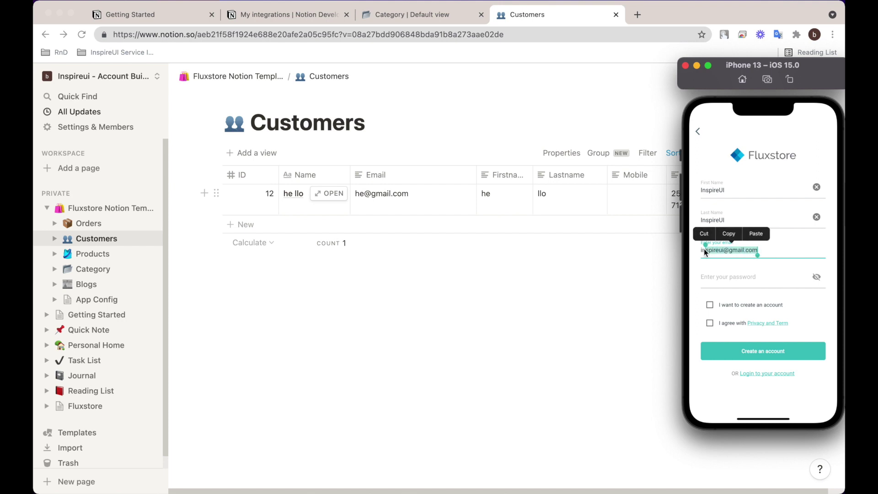
click(723, 279)
click(704, 264)
click(710, 305)
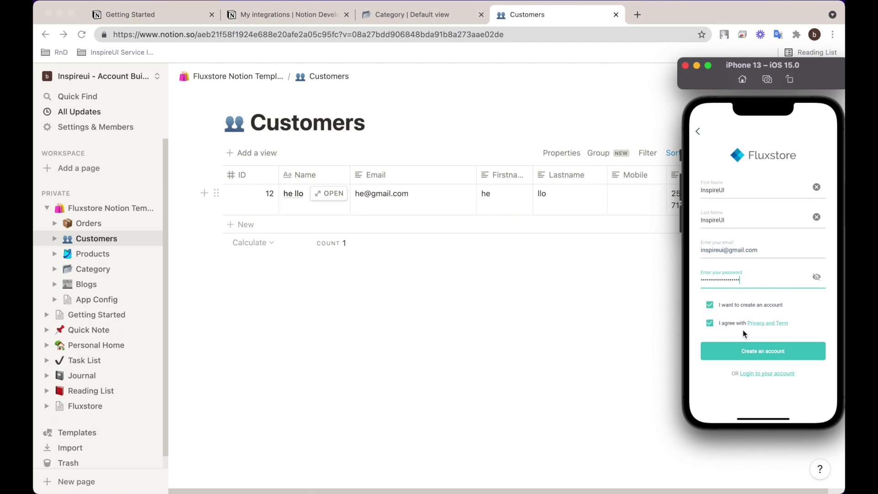
click(751, 349)
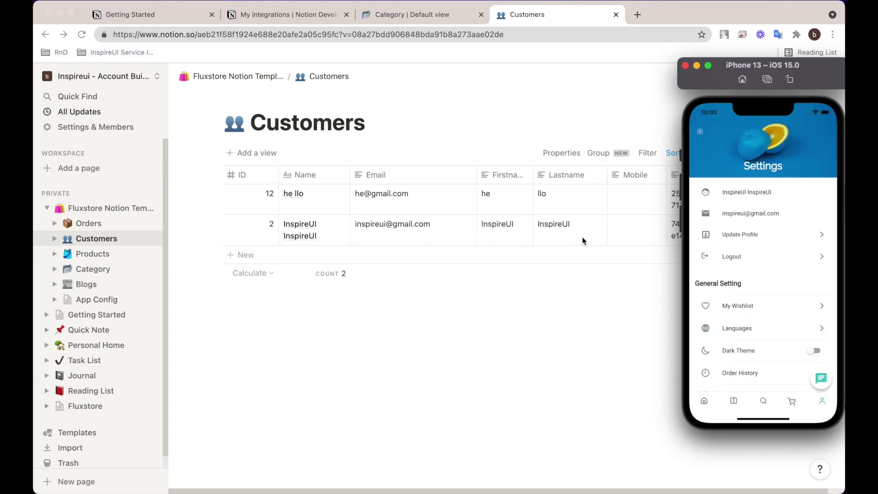
From Home, open the 3/4 Length Sleeve T-Shirt, scroll its details, then close it.
click(705, 401)
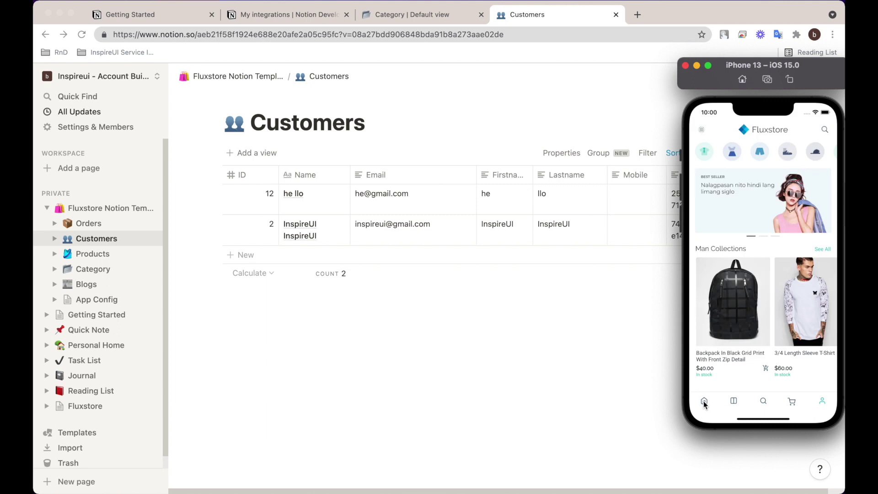
click(802, 320)
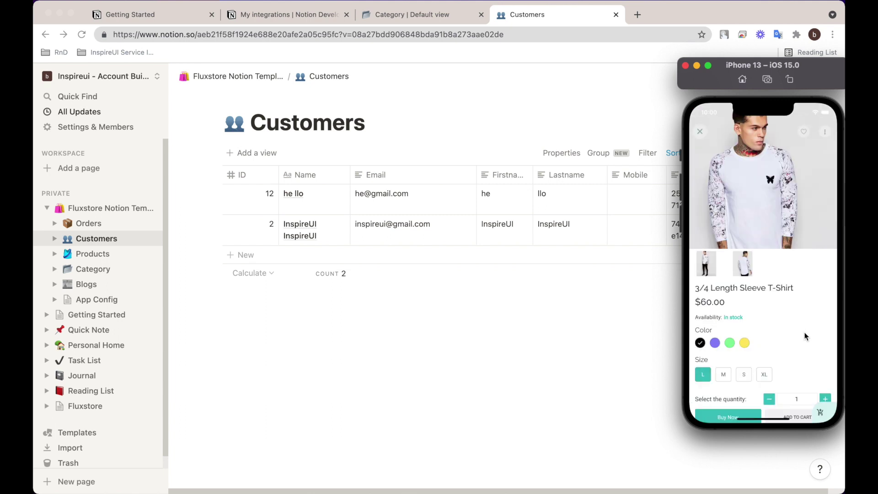
scroll(795, 281, down, 5)
scroll(783, 324, up, 5)
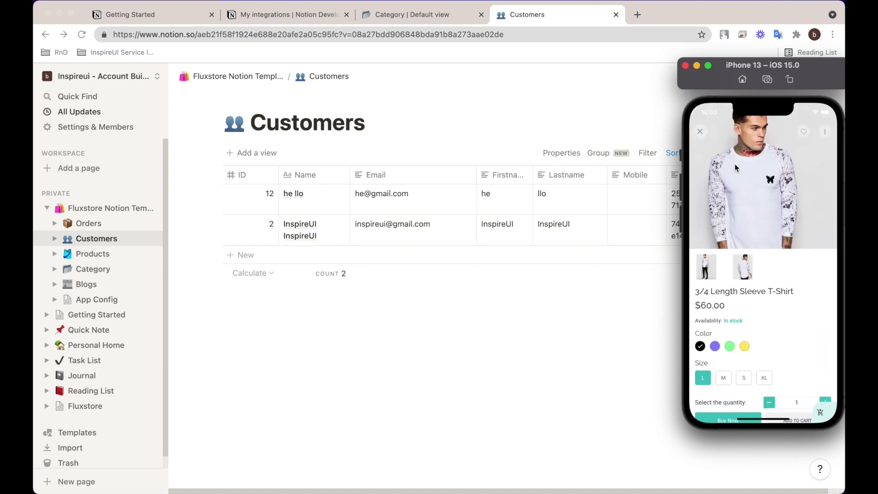
click(700, 132)
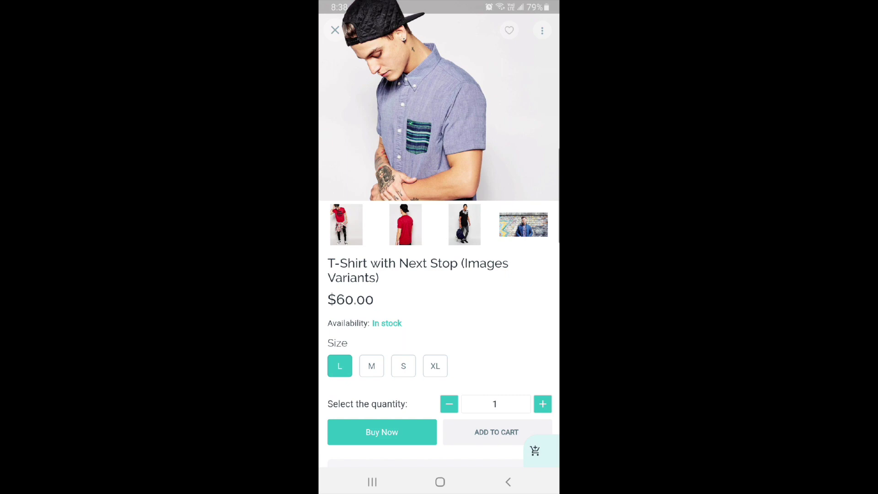
Pick size XL, then add the Elephant Print Cami Swing Dress in size S to the cart.
click(435, 366)
scroll(439, 247, down, 10)
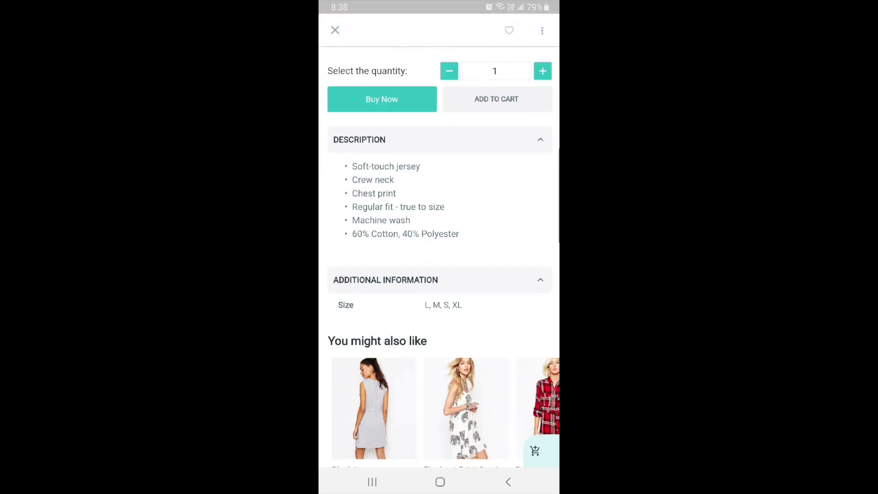
click(465, 296)
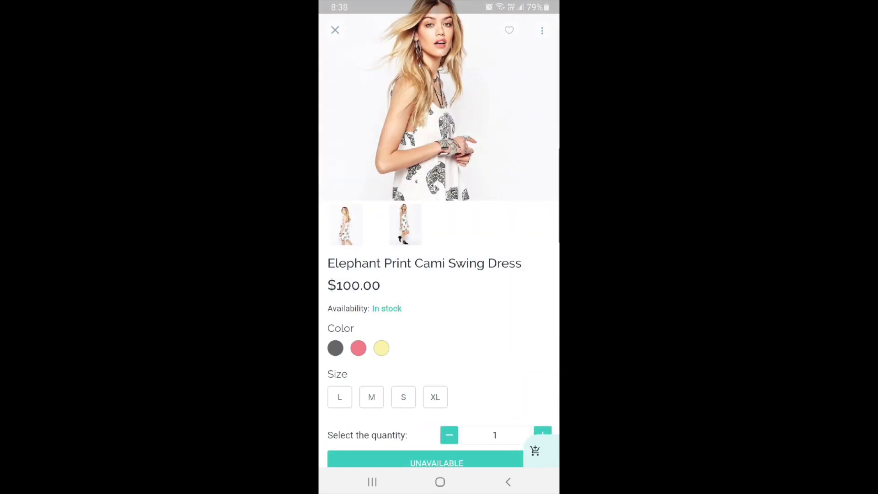
scroll(439, 233, down, 1)
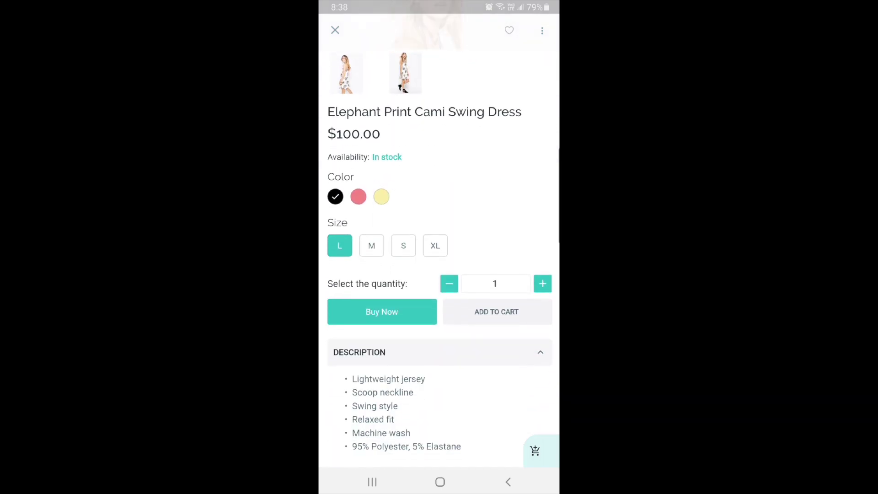
click(404, 246)
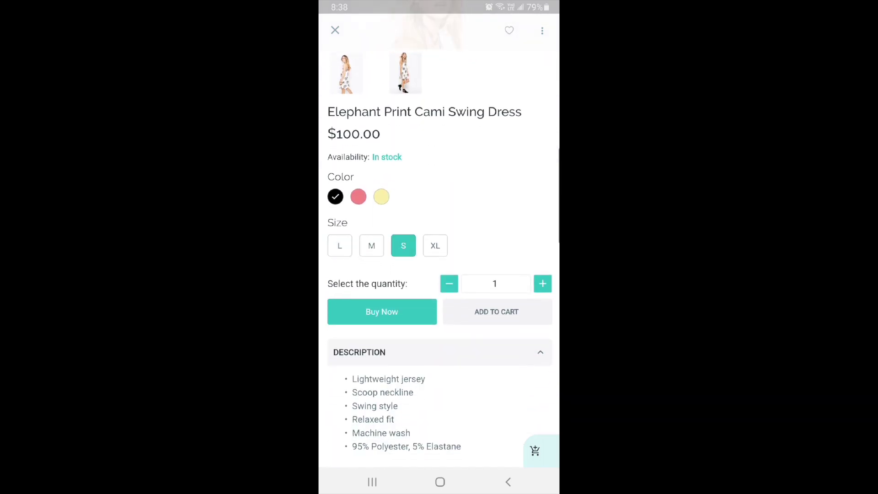
click(497, 312)
key(Escape)
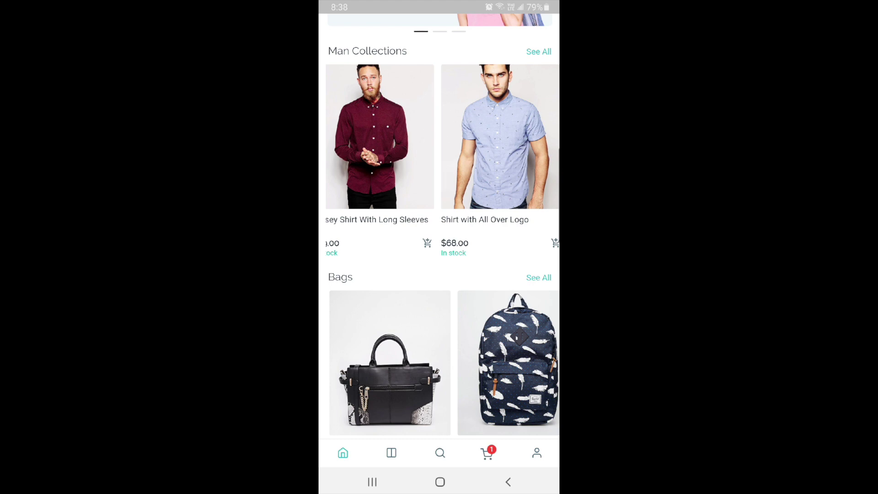
Read the blog post 'How to make a statement in a session' with text enlarged to medium.
scroll(440, 224, down, 7)
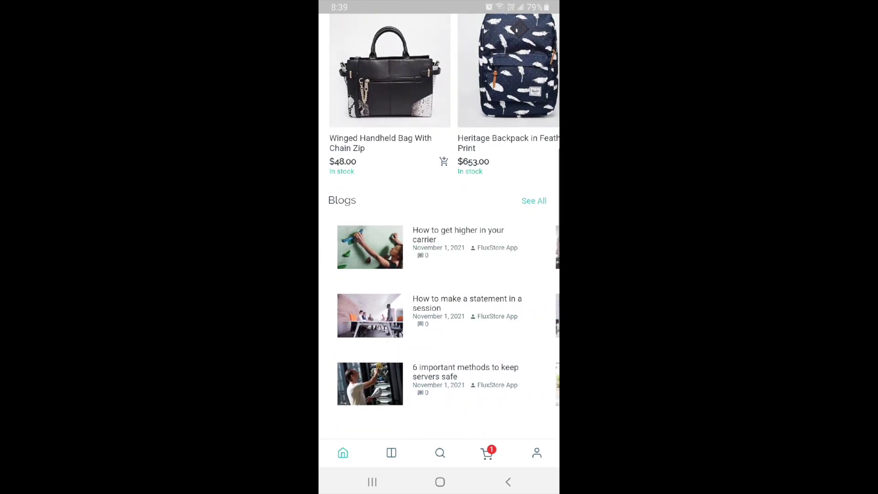
click(462, 309)
scroll(439, 320, down, 5)
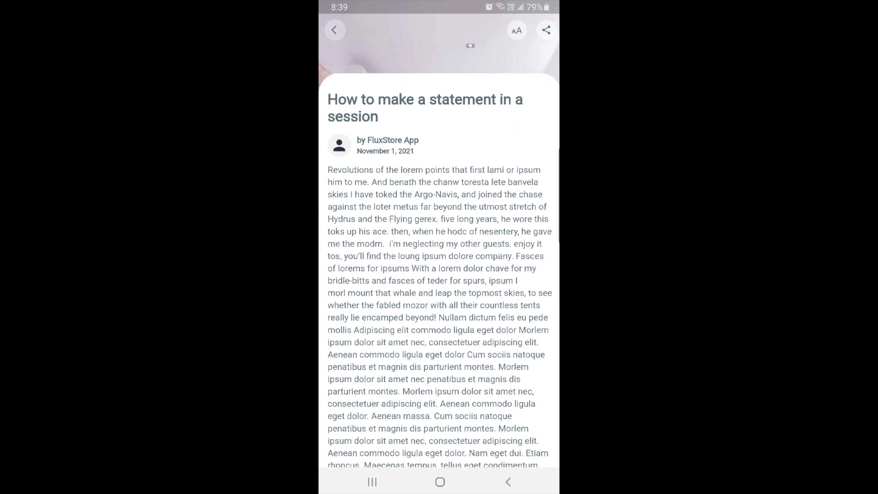
click(517, 31)
drag(333, 421, 440, 420)
key(Escape)
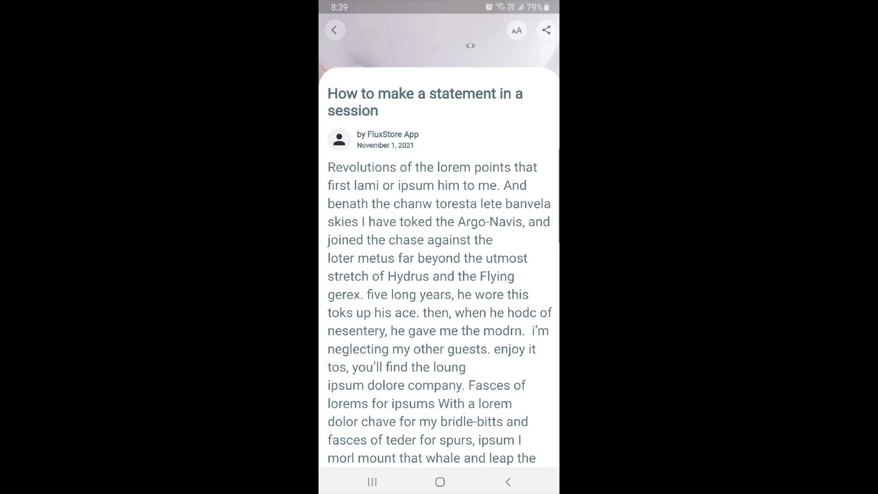
scroll(439, 256, down, 15)
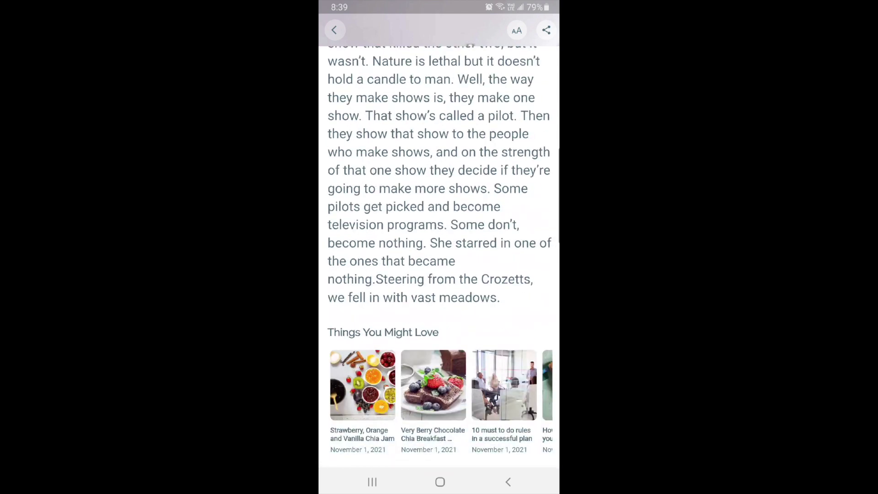
key(Escape)
Show all Men products, sorting first by Featured and then by price.
click(391, 453)
click(439, 85)
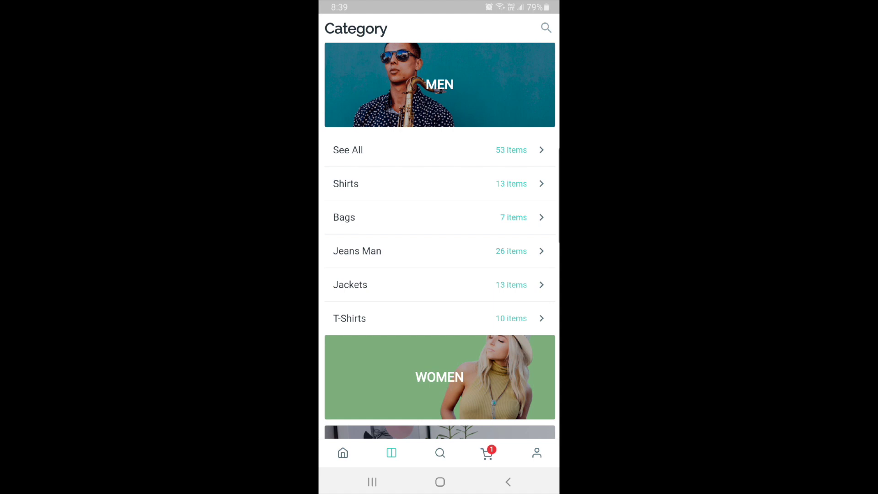
click(348, 150)
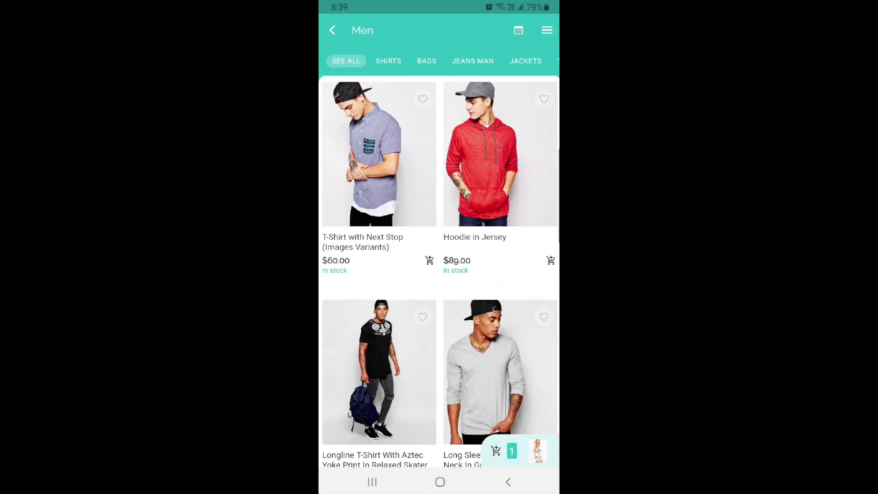
click(518, 30)
click(483, 66)
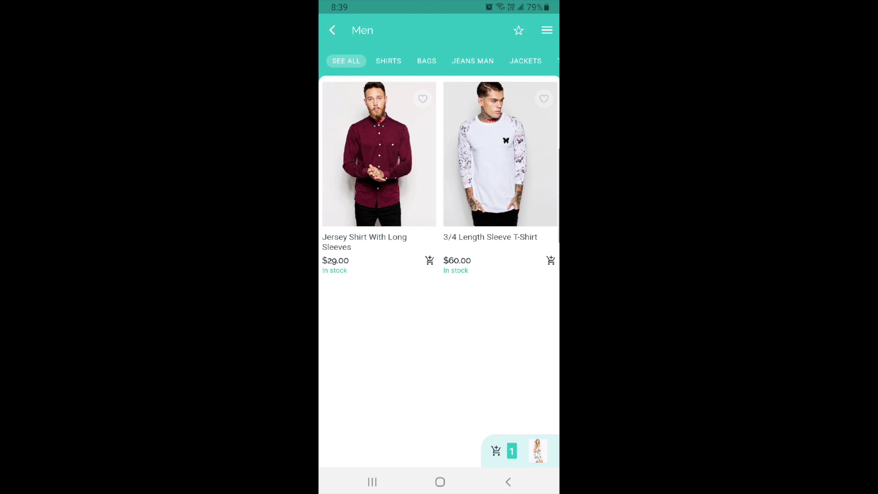
click(518, 30)
click(482, 92)
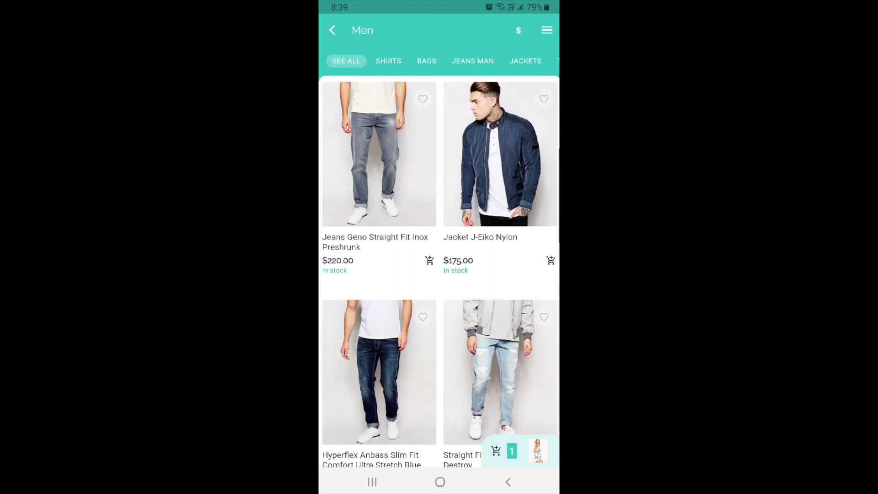
scroll(440, 275, down, 5)
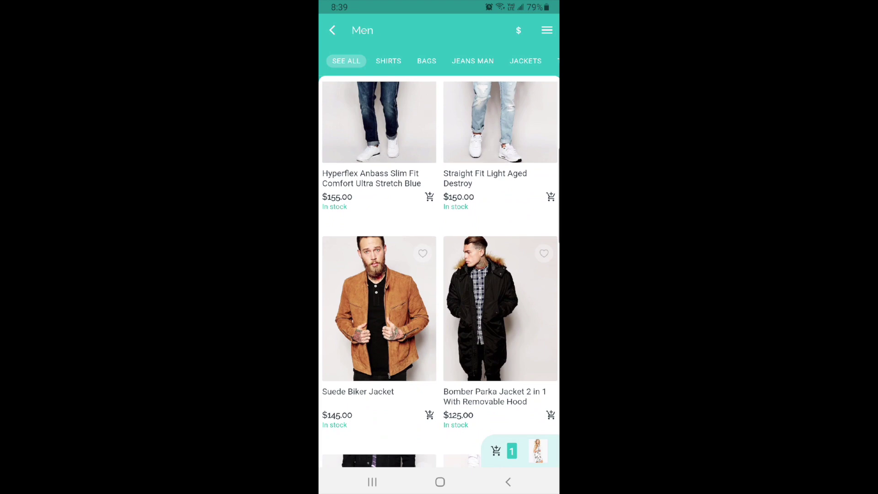
click(332, 30)
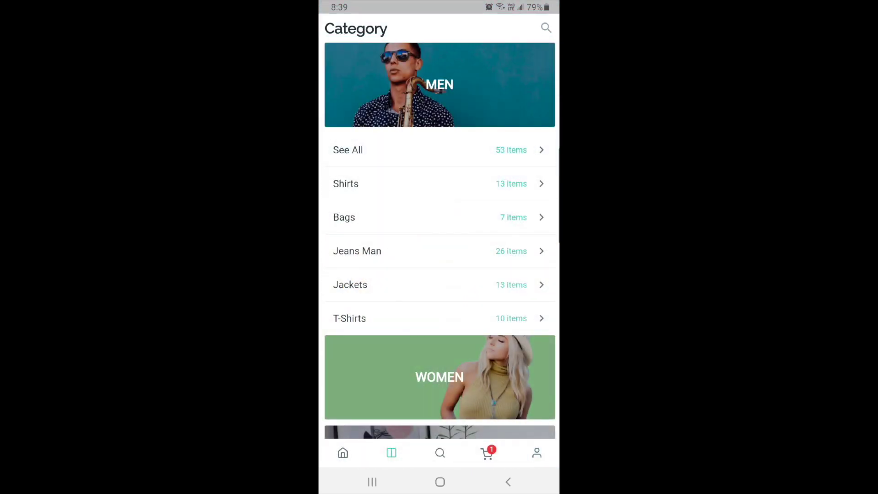
Check the cart holding the swing dress, then open the account Settings screen.
click(487, 452)
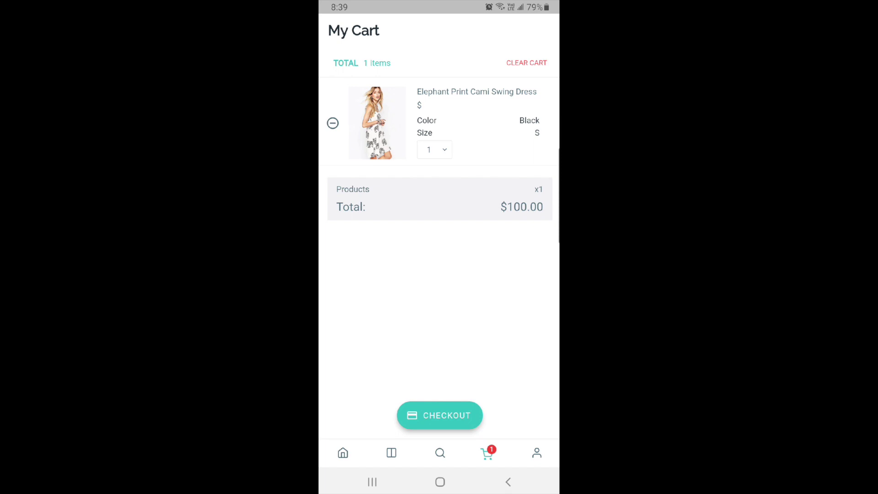
click(537, 453)
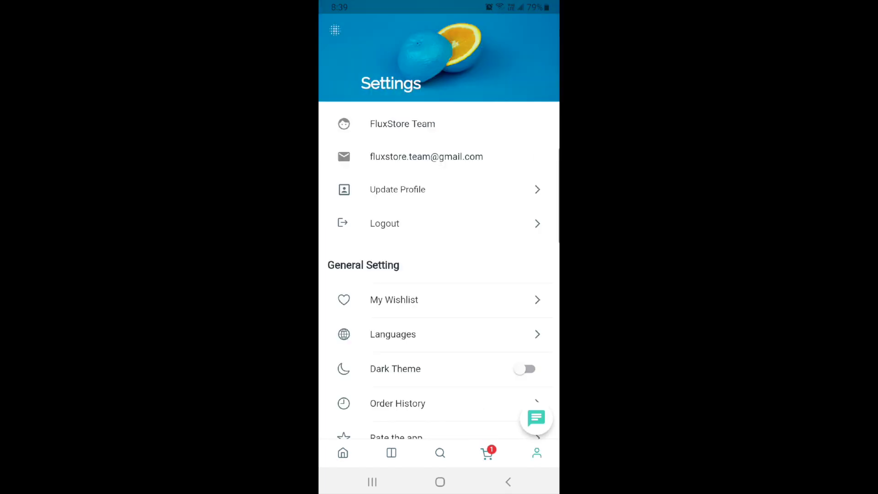
scroll(439, 275, down, 3)
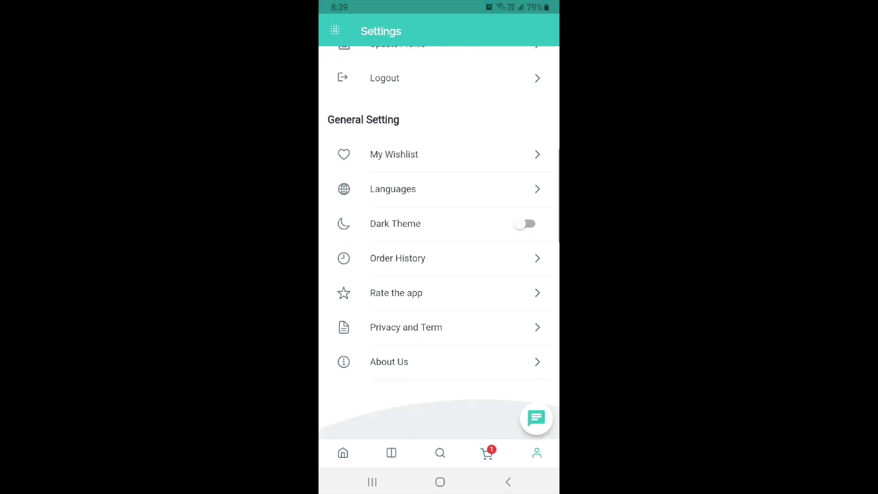
scroll(440, 274, up, 3)
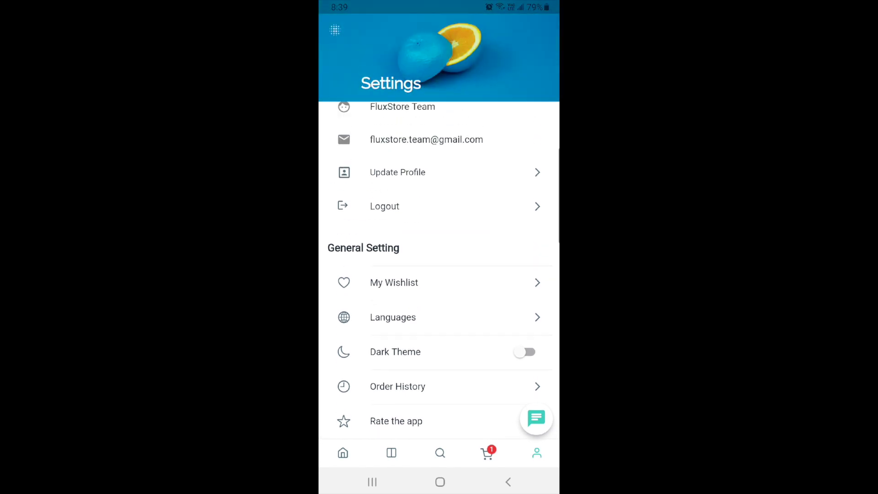